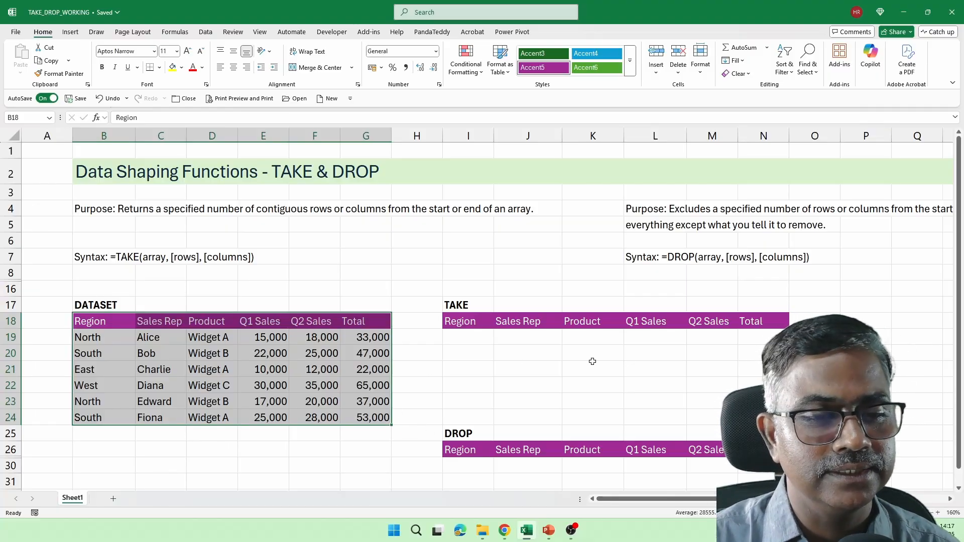
Step: Enter =TAKE(B19:G24,3) in I19 to spill the North, South and East rows across six columns
scroll(459, 343, down, 3)
click(470, 290)
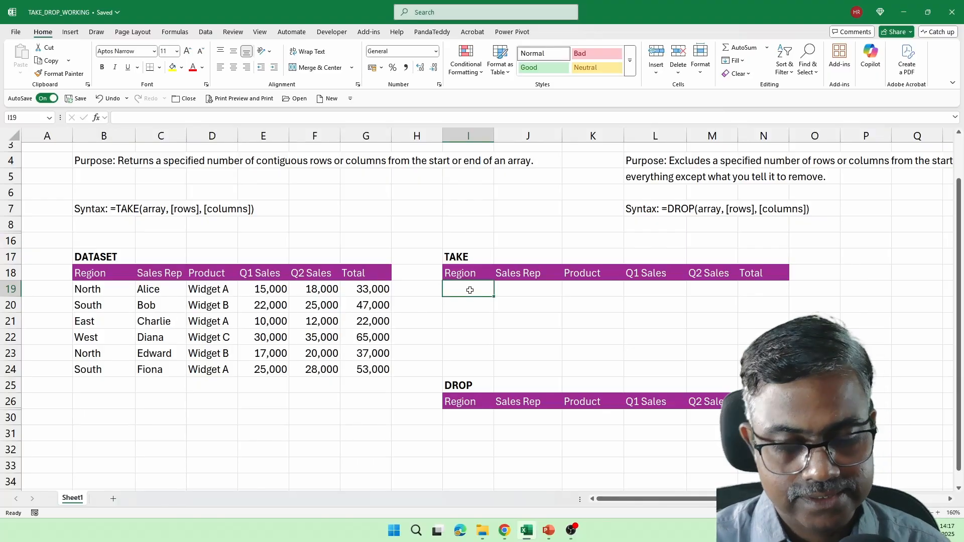
text(=take)
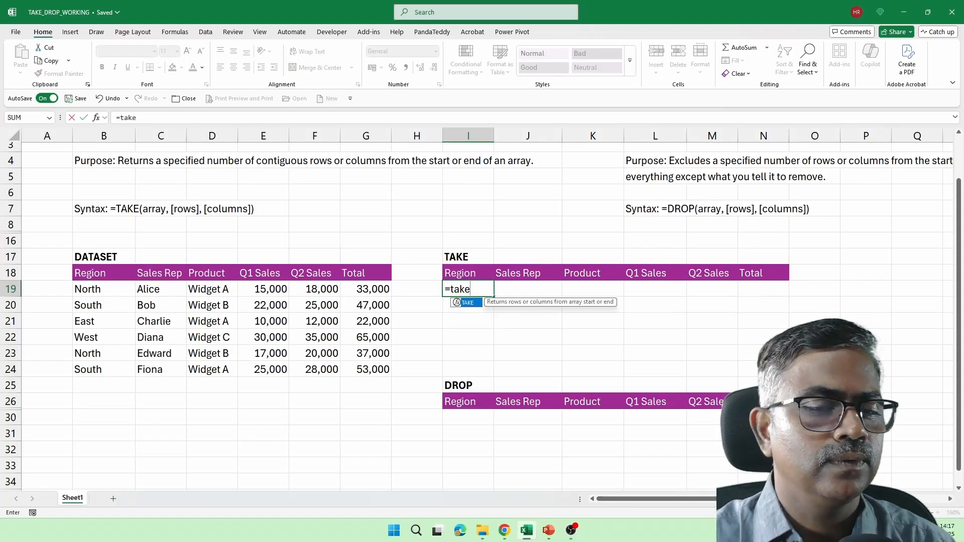
key(Tab)
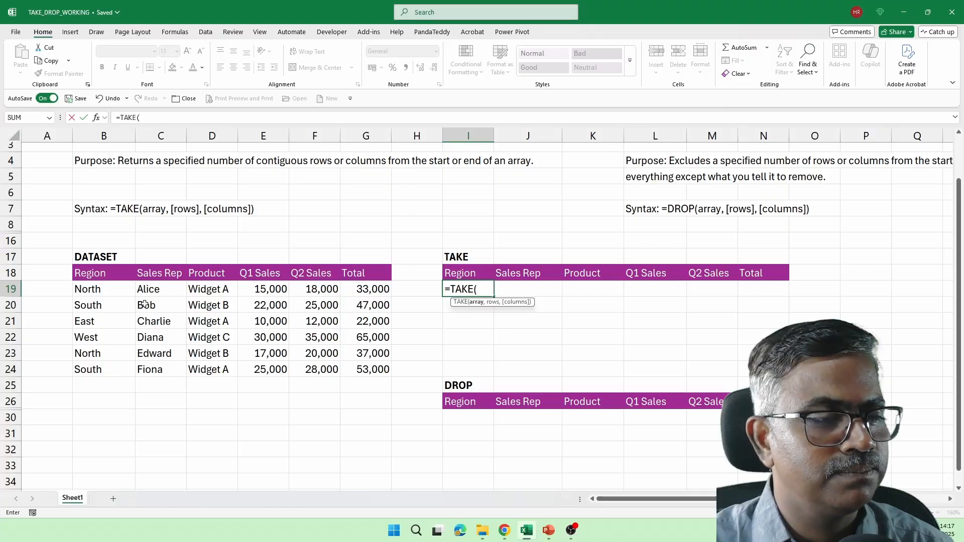
drag(87, 287, 354, 370)
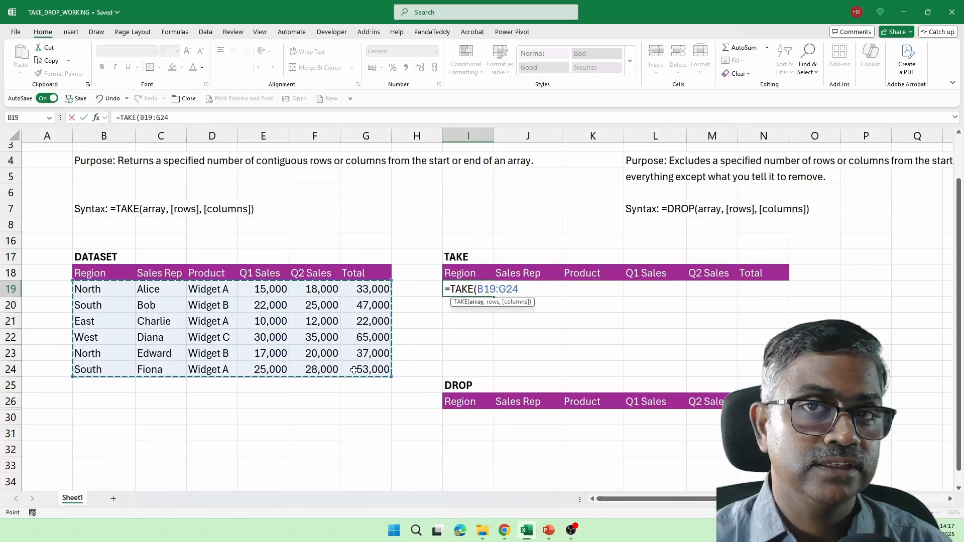
text(,)
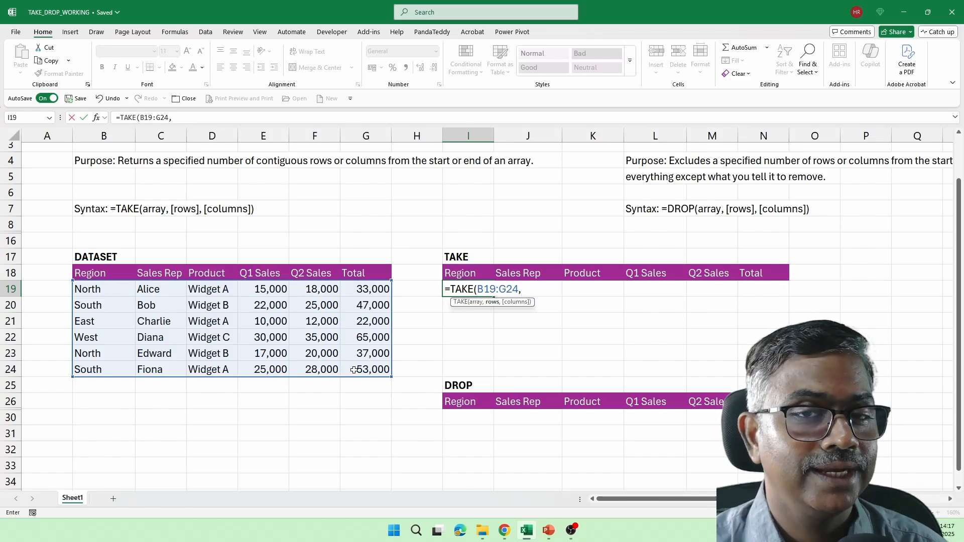
text(3)
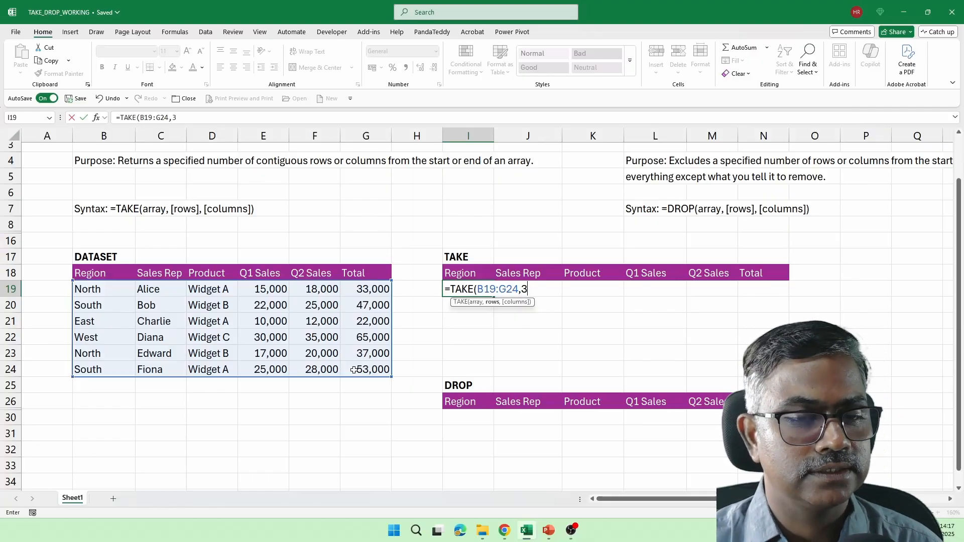
text(,)
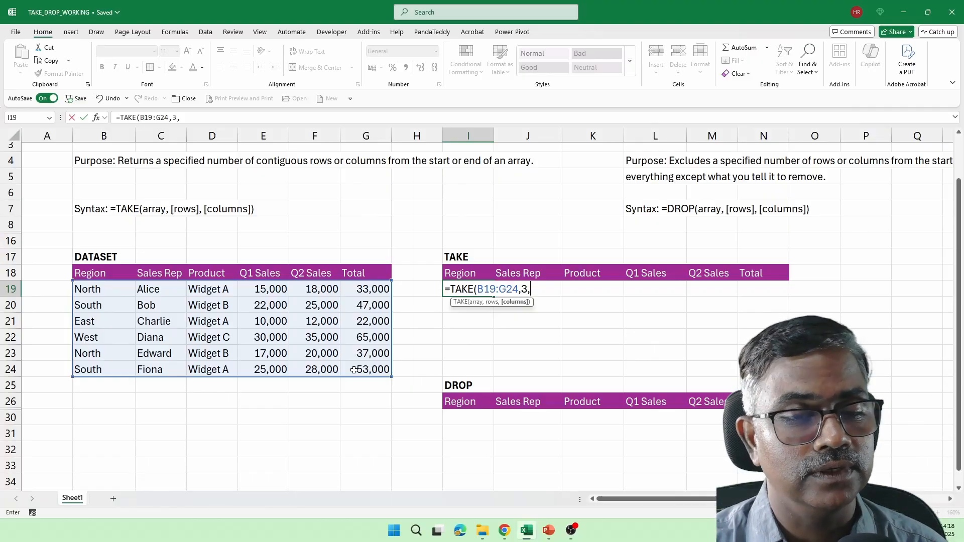
key(BackSpace)
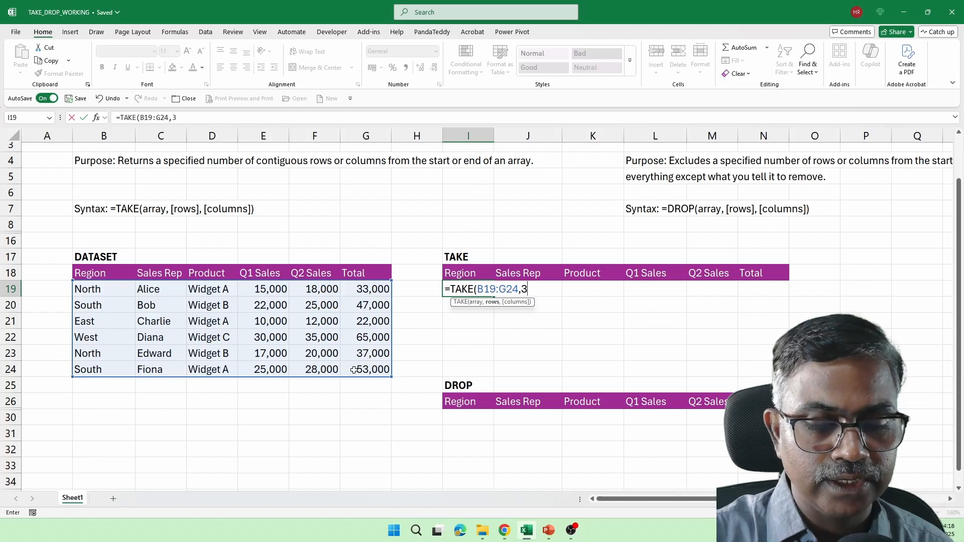
text())
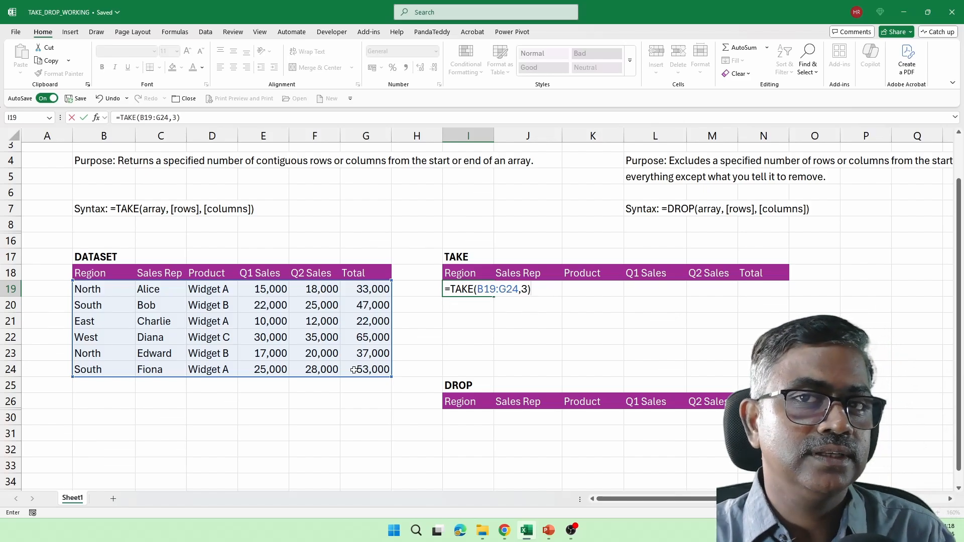
key(Return)
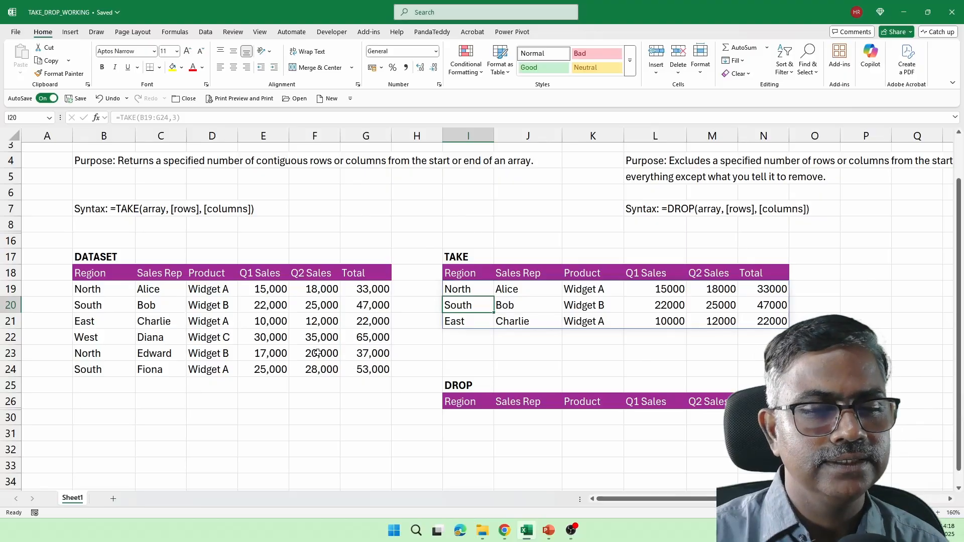
drag(105, 291, 374, 372)
double_click(473, 290)
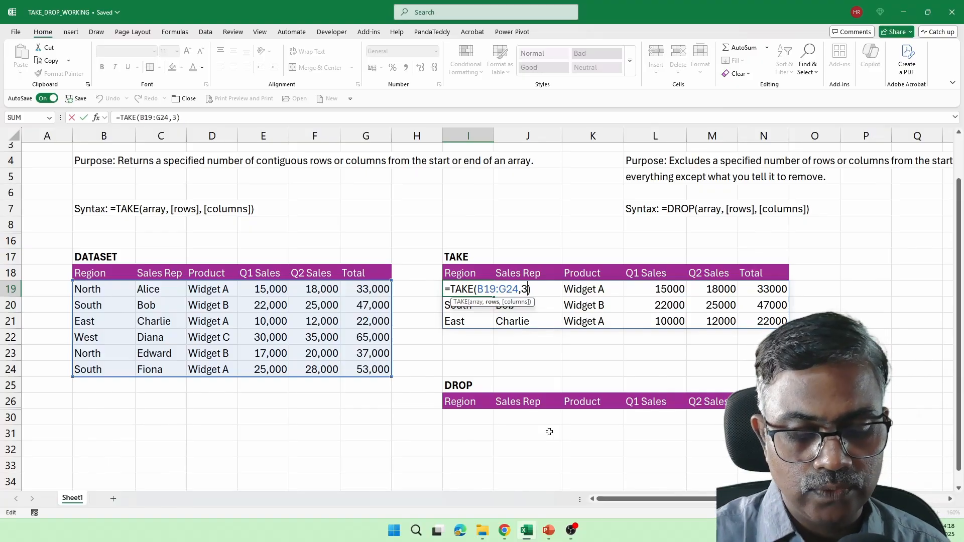
text(,)
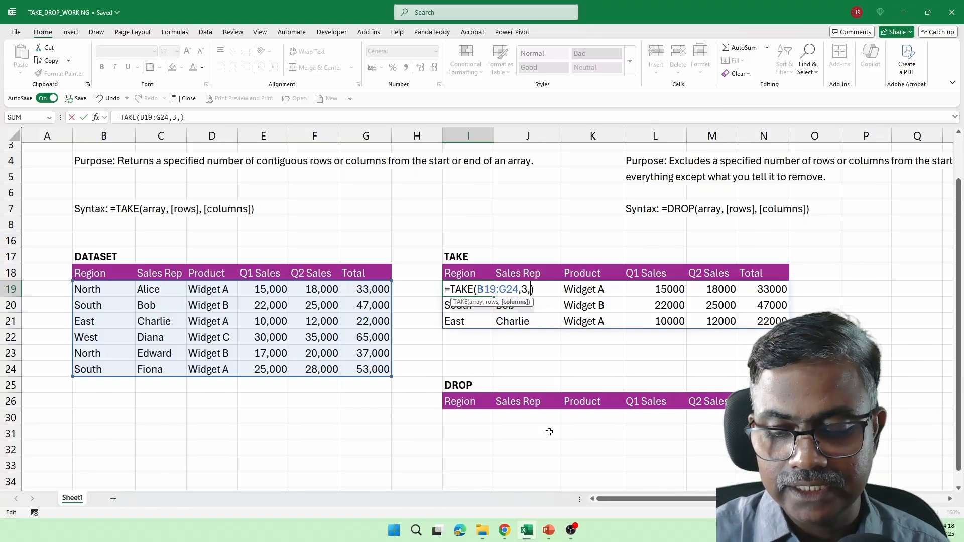
text(4)
key(Return)
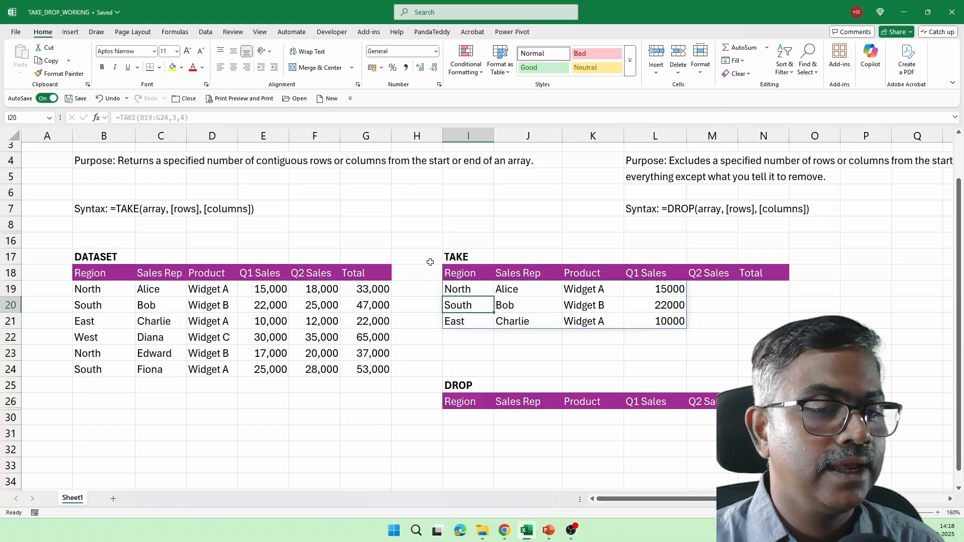
double_click(457, 282)
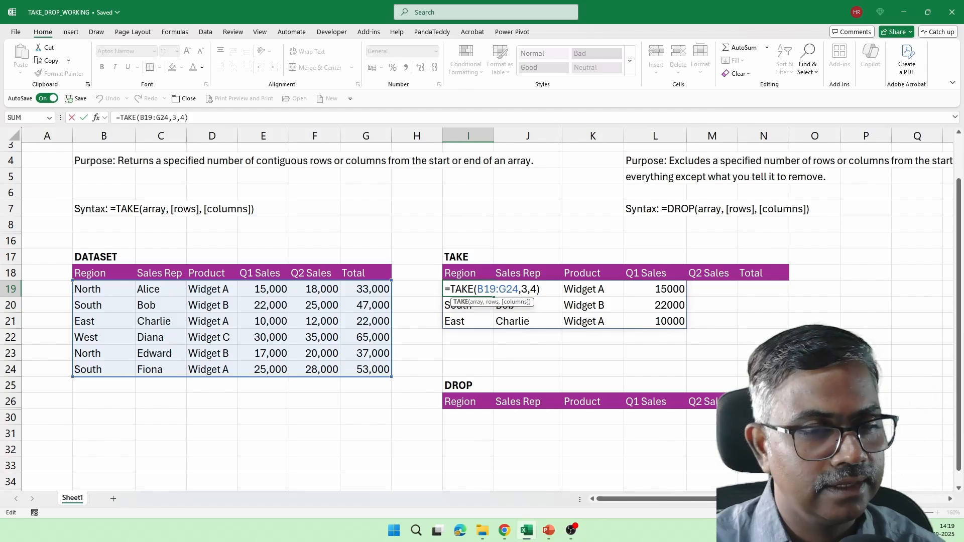
key(End)
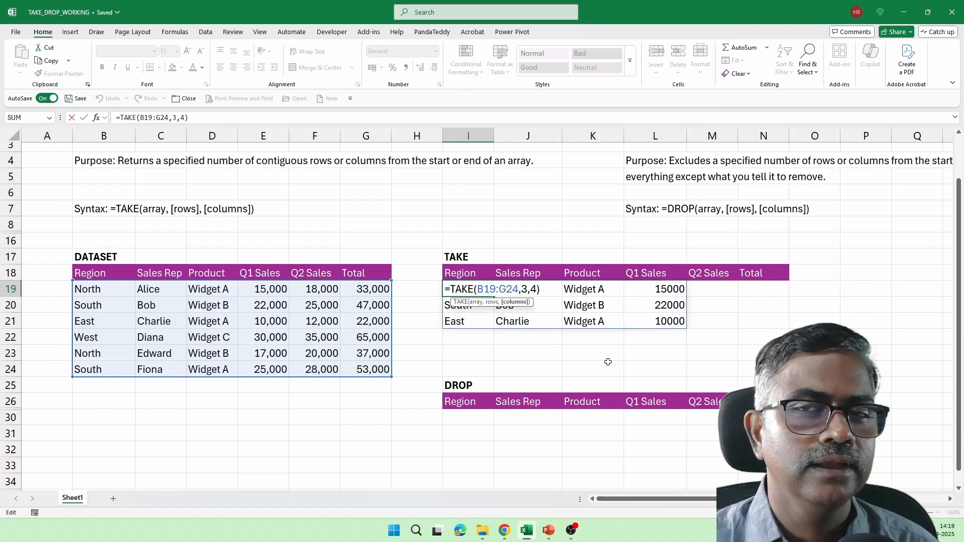
key(BackSpace)
key(BackSpace)
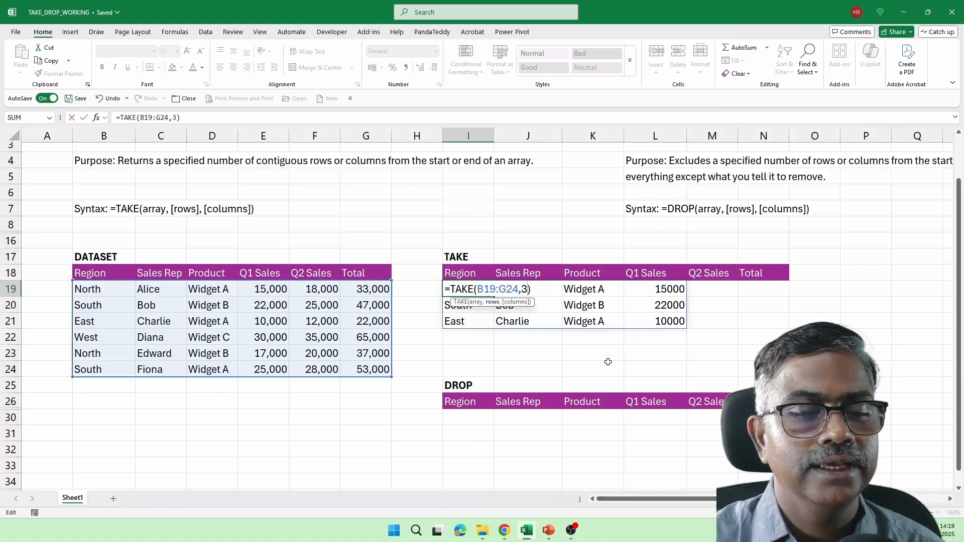
key(Return)
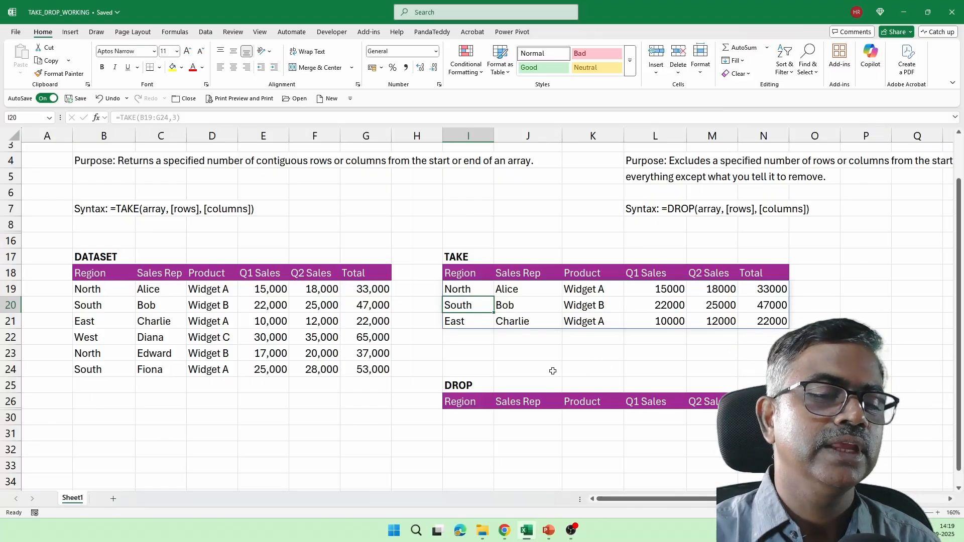
scroll(552, 368, down, 1)
Step: Enter =DROP(B19:G24,2) in I30 to spill East, West, North, South, then highlight the two dropped rows
click(481, 369)
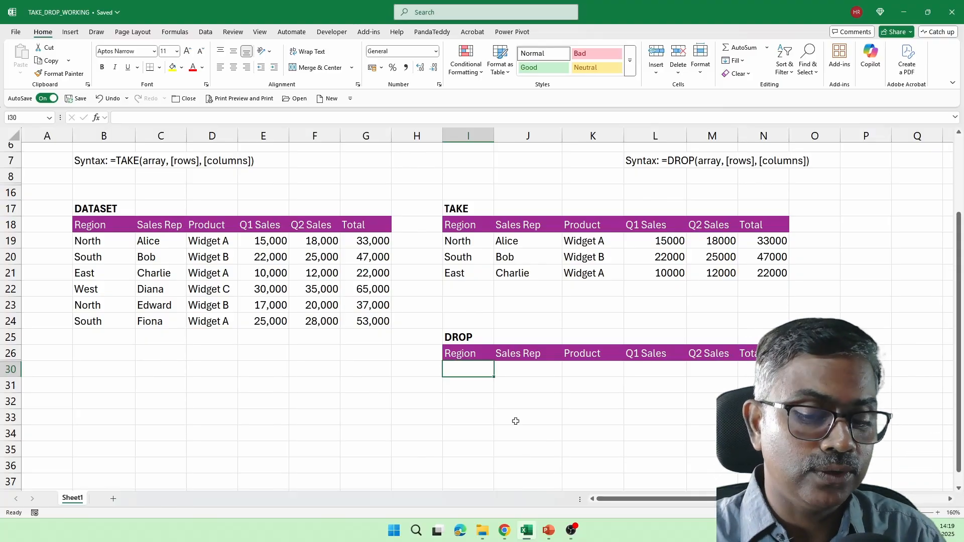
text(=drop)
key(Tab)
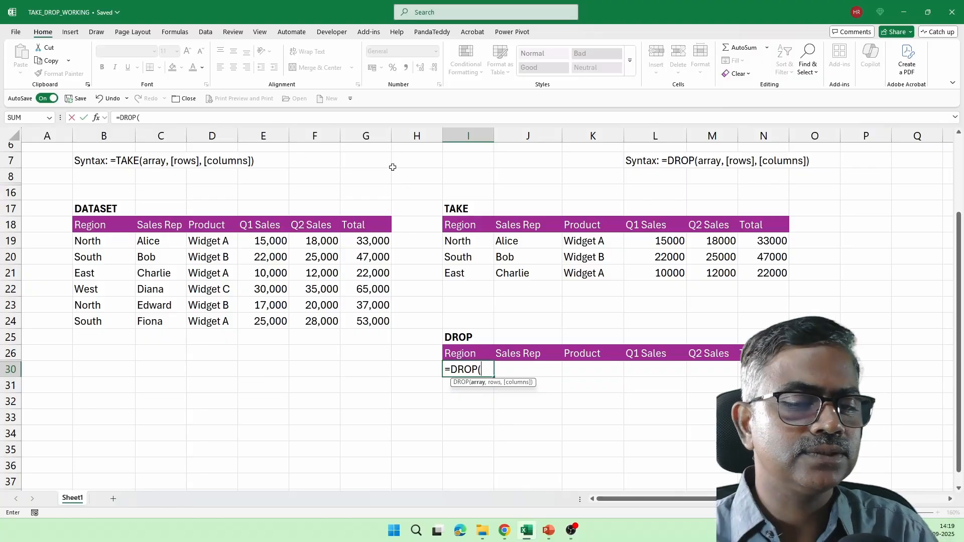
drag(80, 242, 385, 320)
text(,)
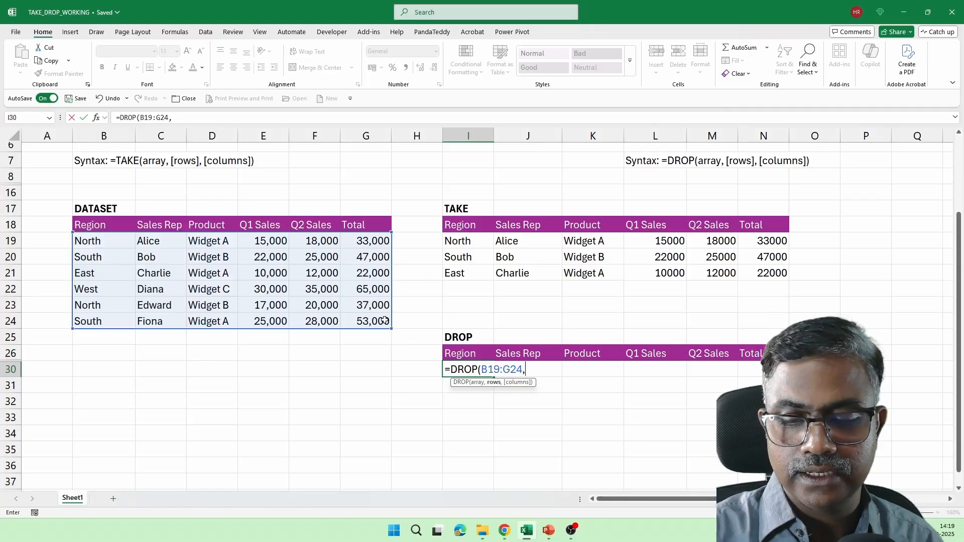
text(2))
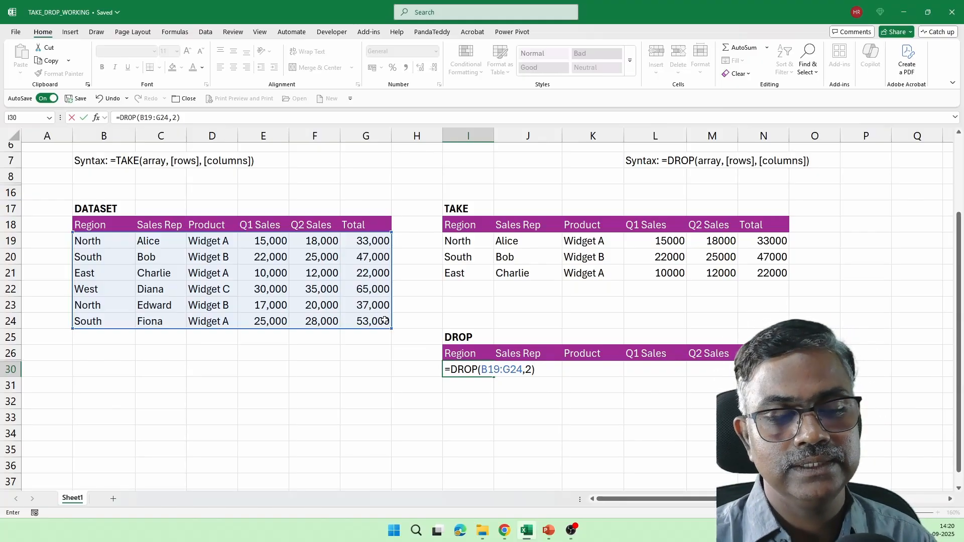
key(Return)
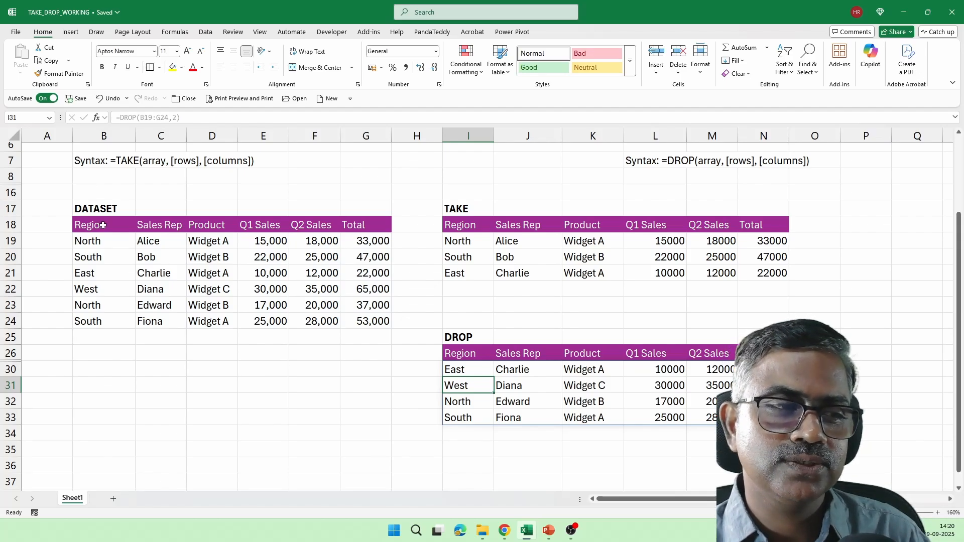
drag(98, 243, 357, 256)
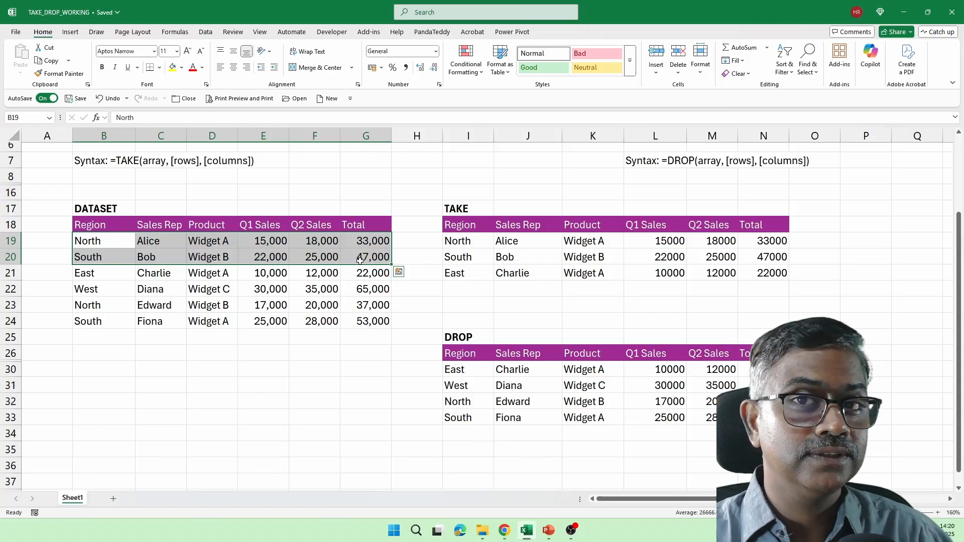
Step: Change I30 to =DROP(B19:G24,-2) and highlight the excluded dataset rows B23:G24
click(471, 371)
double_click(472, 370)
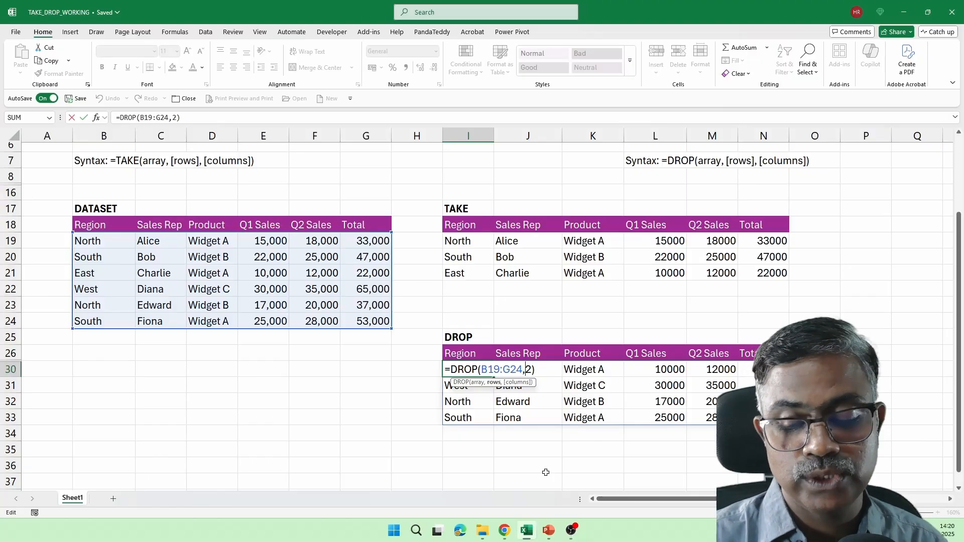
text(-)
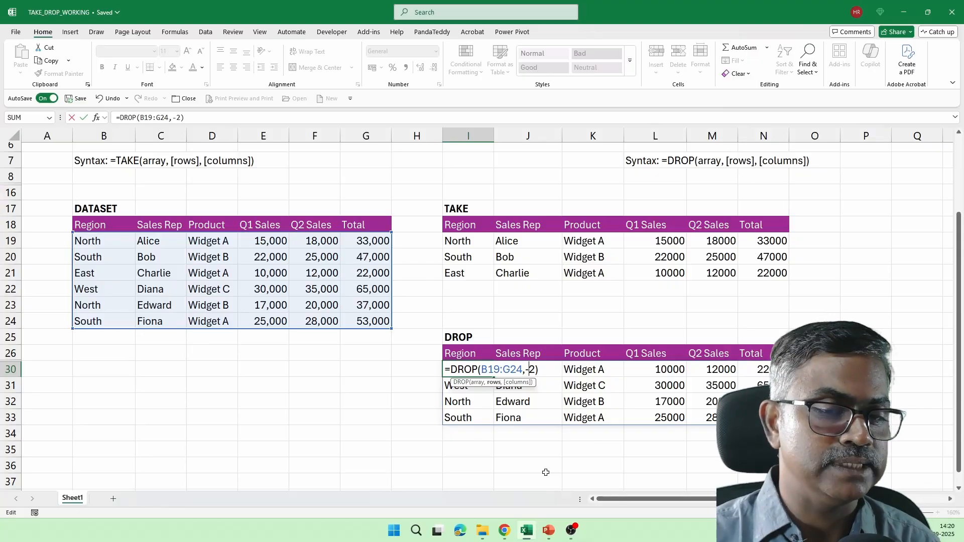
key(Return)
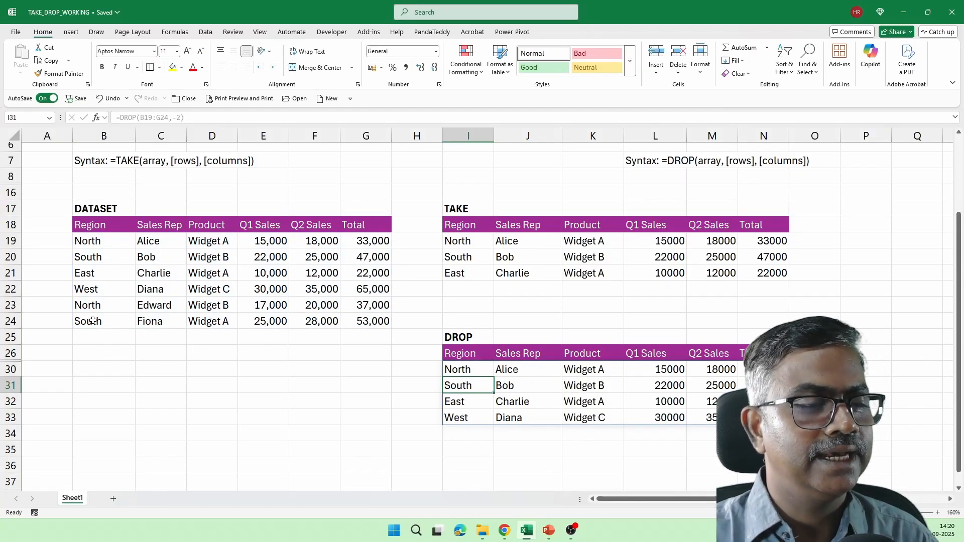
click(85, 306)
drag(136, 316, 362, 322)
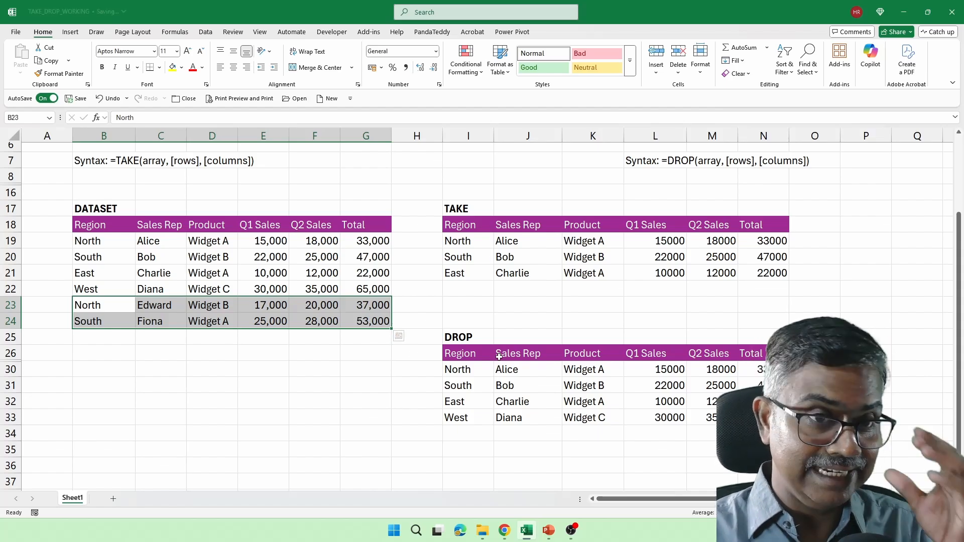
Step: Change I19 to =TAKE(B19:G24,-2) and highlight the last two dataset rows for comparison
double_click(467, 241)
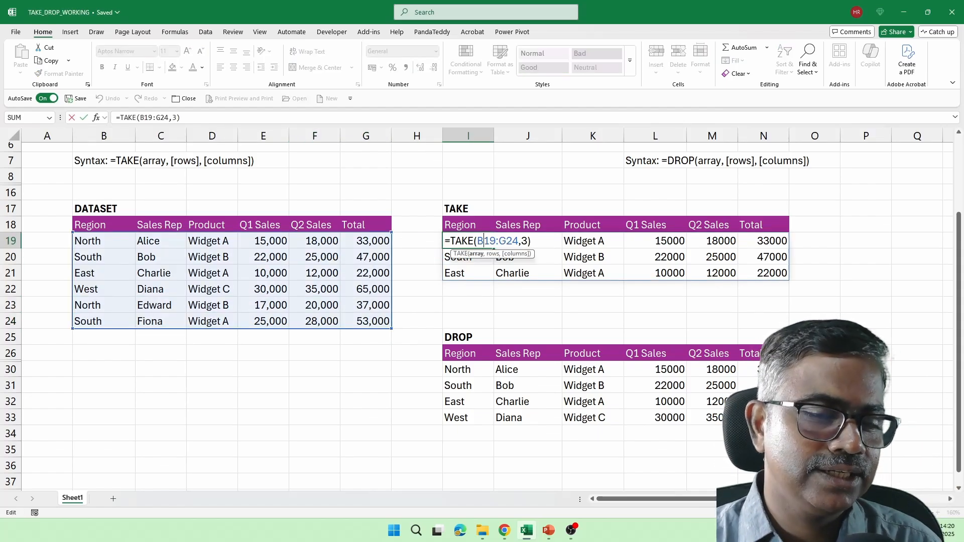
click(521, 242)
text(-)
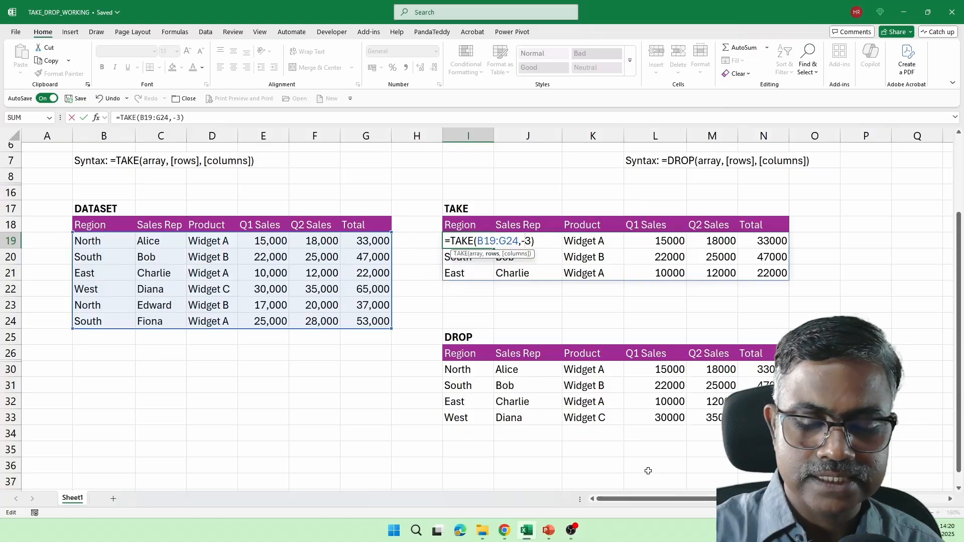
key(Delete)
text(2)
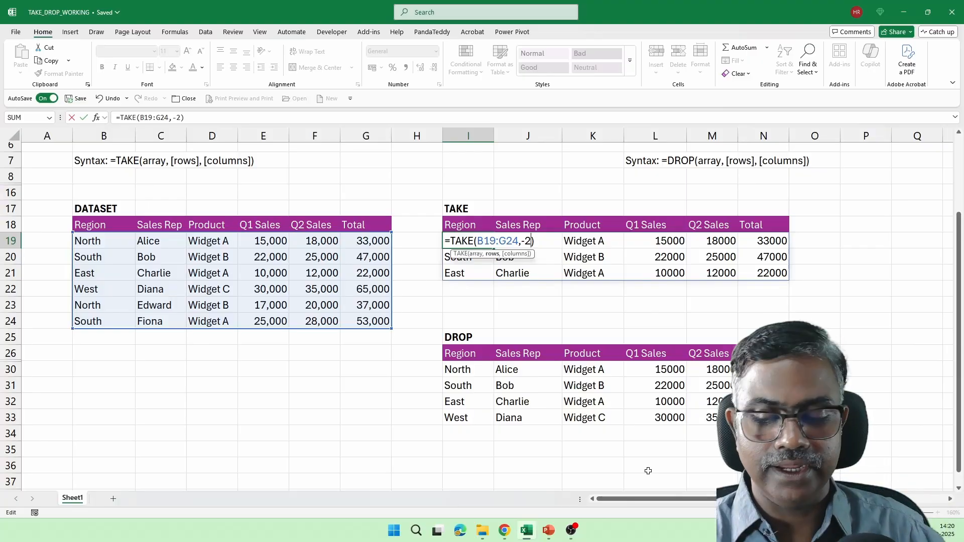
key(Return)
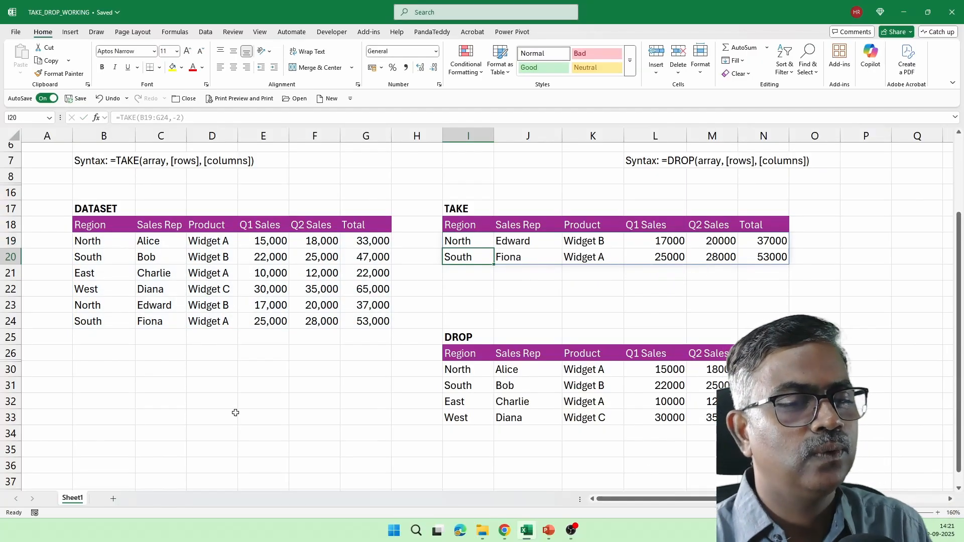
drag(104, 310, 374, 322)
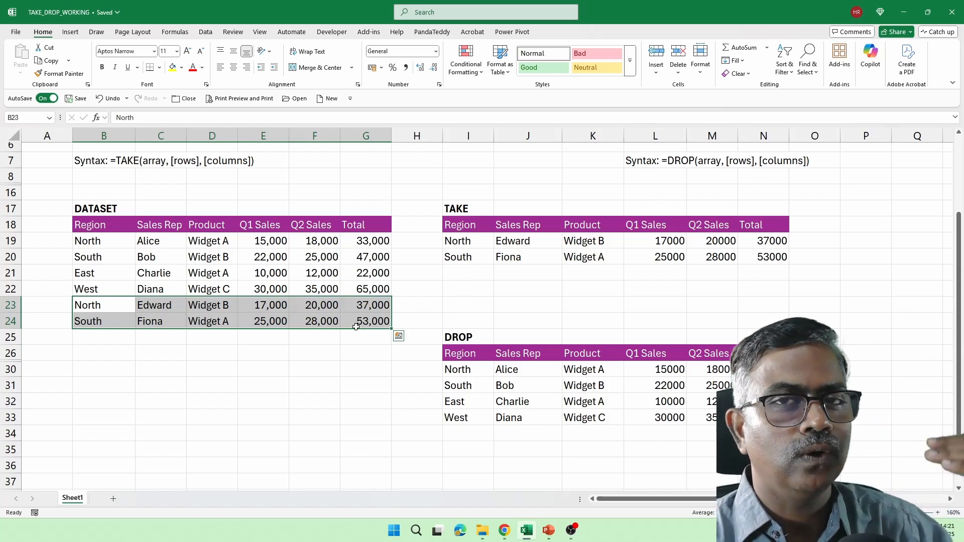
Step: Change the I30 formula to =DROP(B19:G24,2,2), removing two rows and two columns
double_click(459, 369)
click(525, 370)
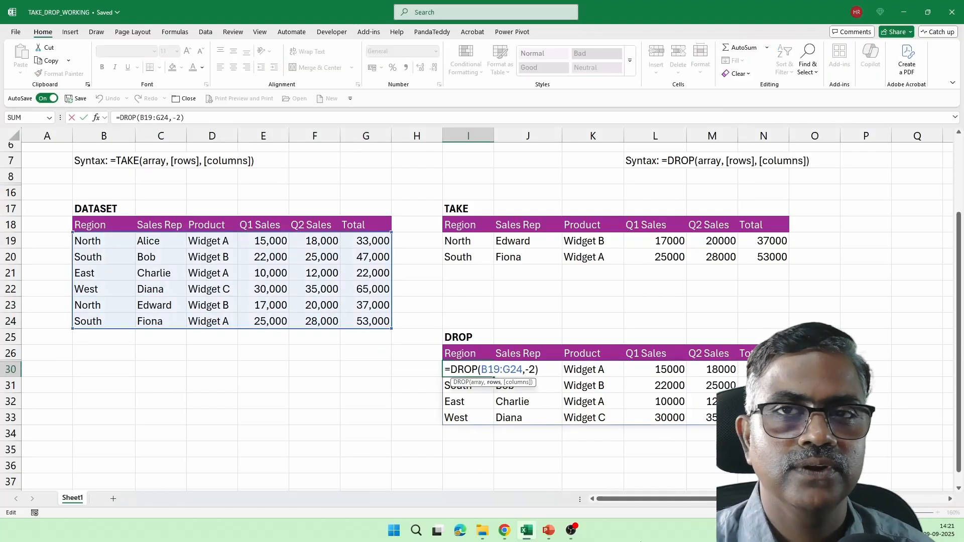
key(Delete)
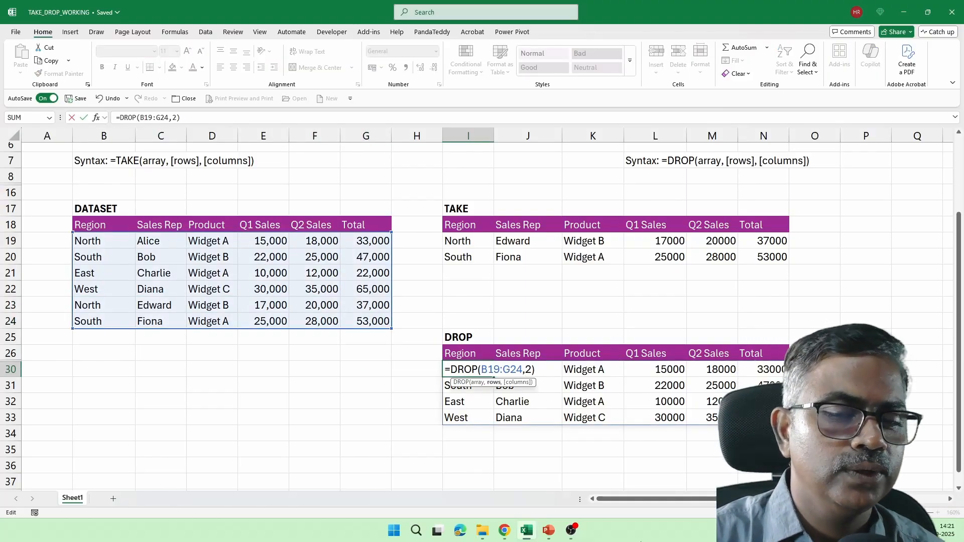
key(Right)
text(,)
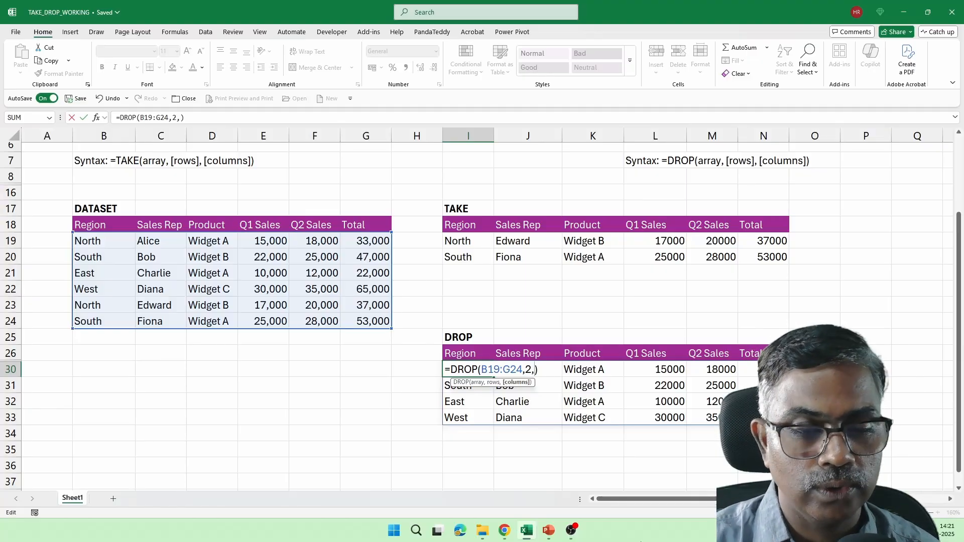
text(2)
key(Return)
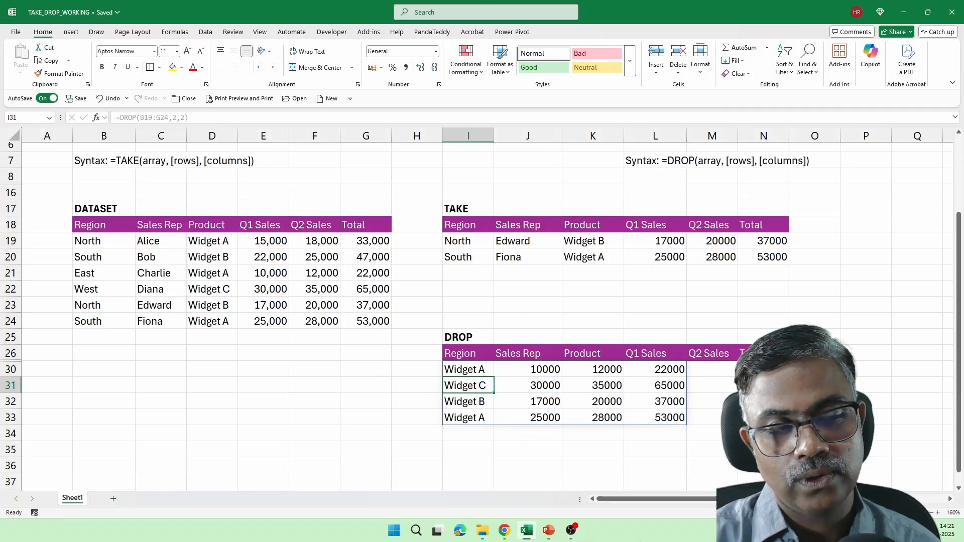
double_click(458, 369)
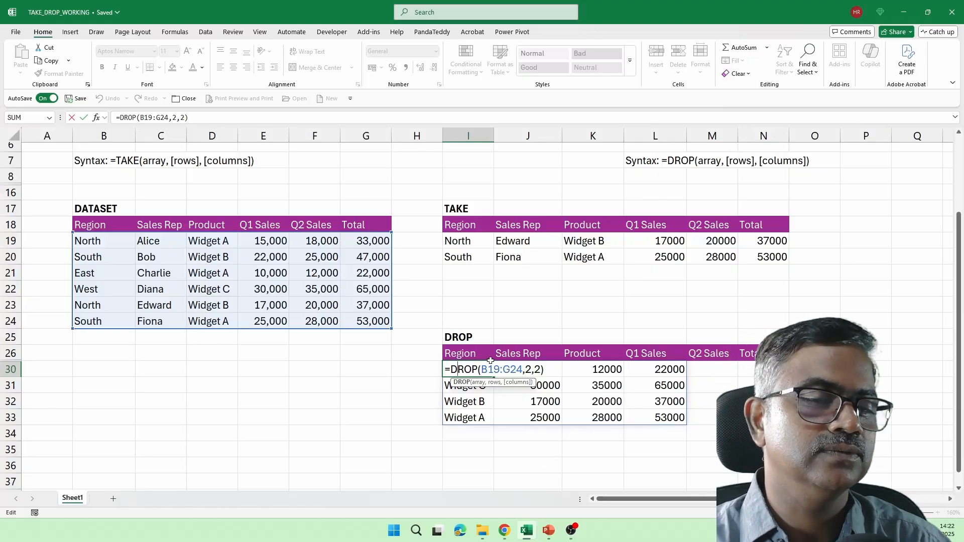
Step: Confirm the DROP formula unchanged and inspect the TAKE formula's source range in I19
key(ctrl+Return)
click(472, 241)
double_click(472, 241)
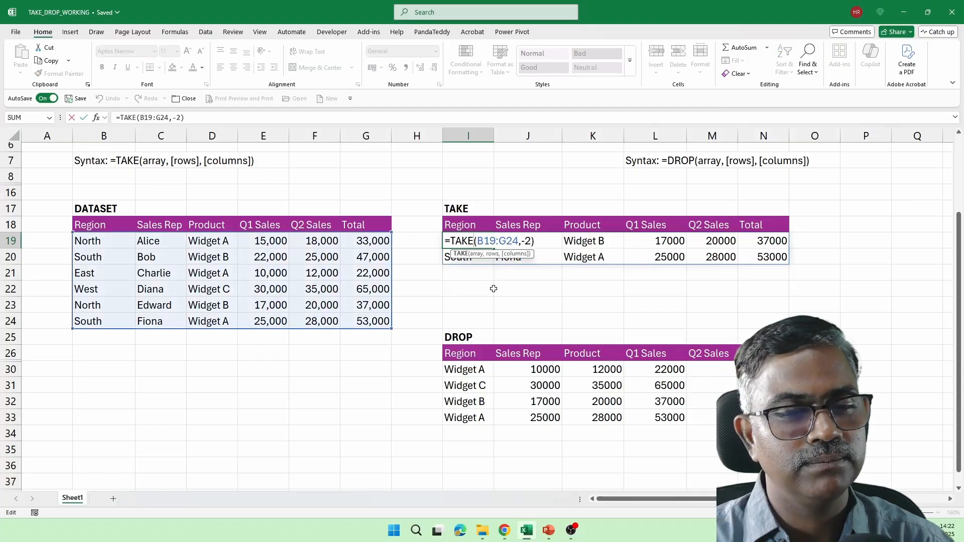
key(Escape)
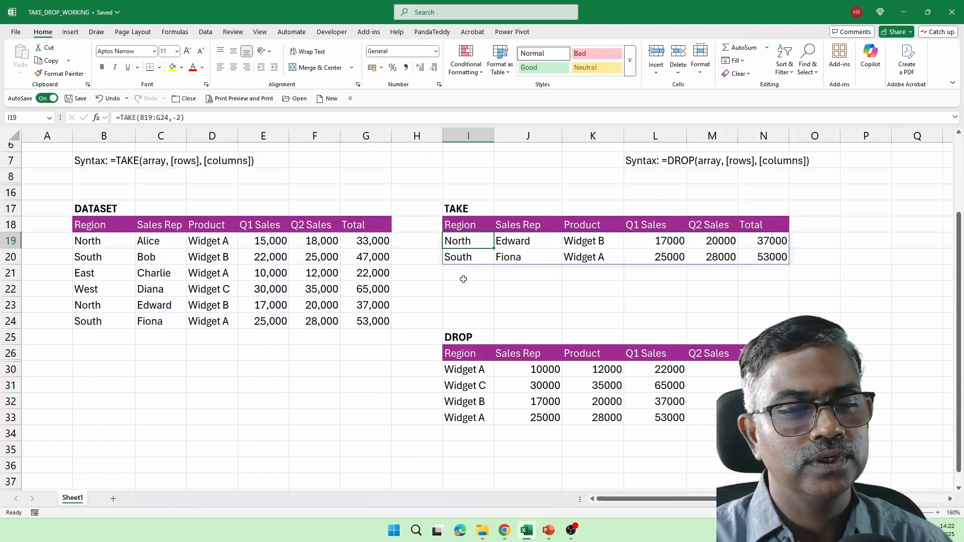
Step: Clear I19:N21 and re-enter =TAKE(B19:G24,3) in I19
drag(467, 243, 741, 268)
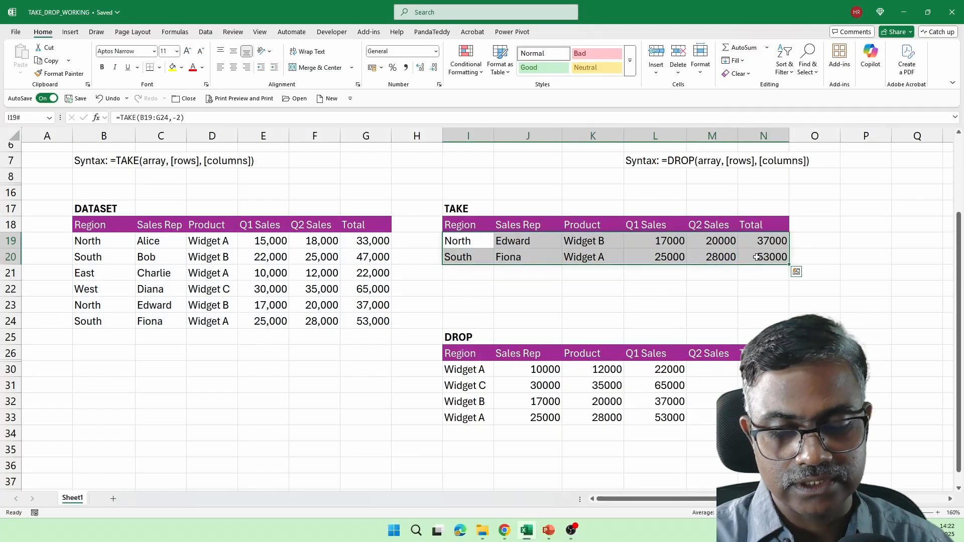
key(Delete)
text(=take)
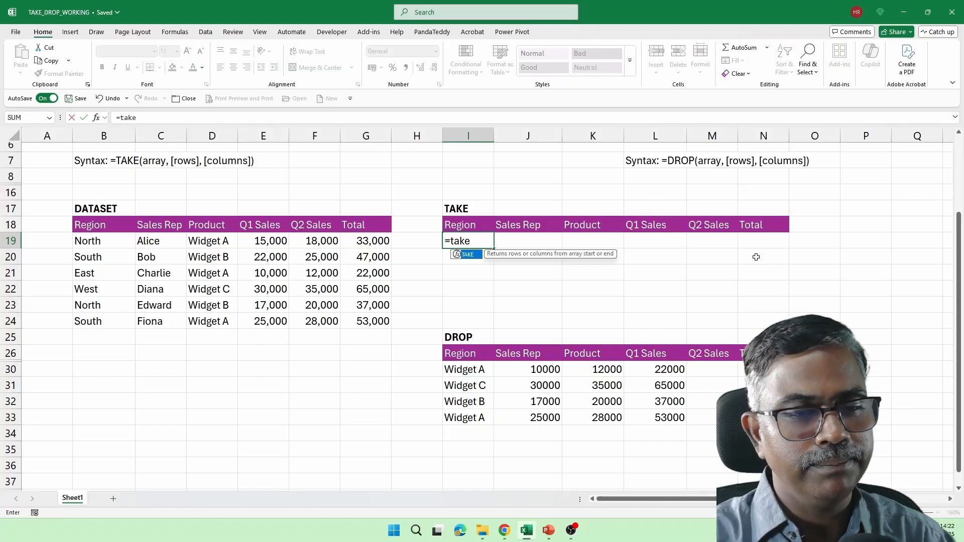
key(Tab)
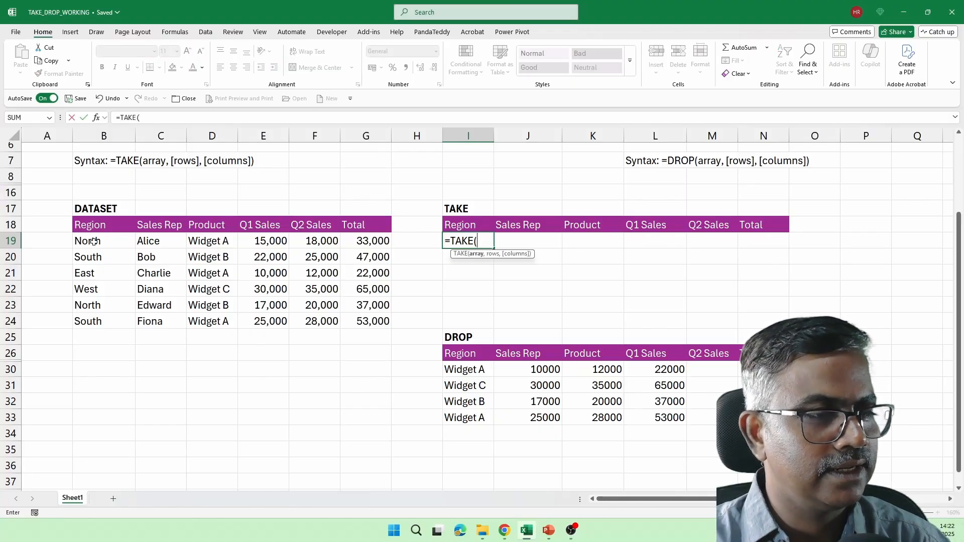
drag(90, 244, 361, 321)
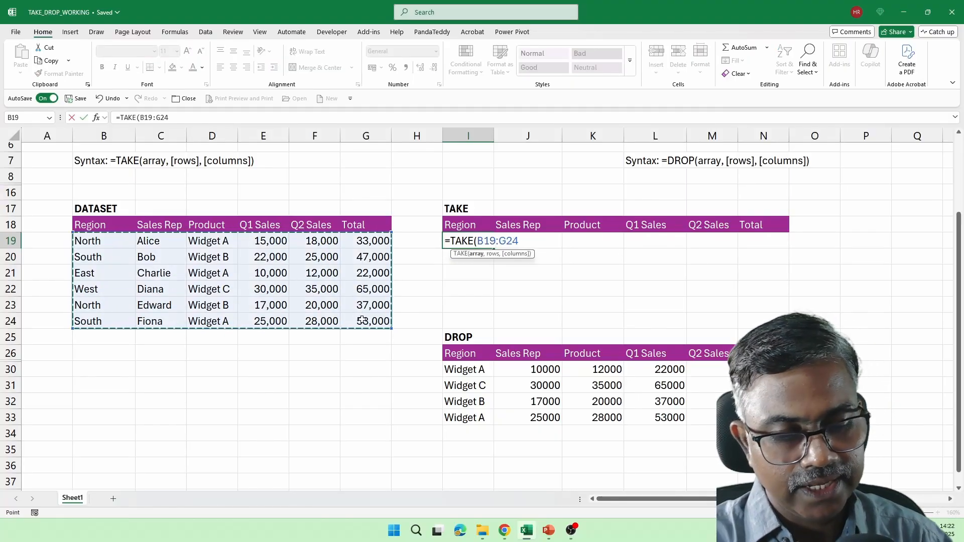
text(,3))
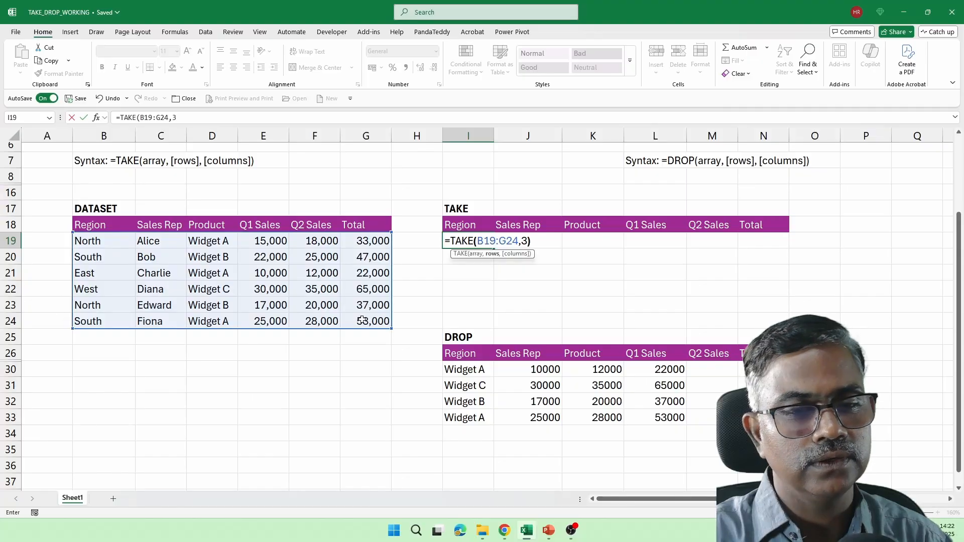
key(Return)
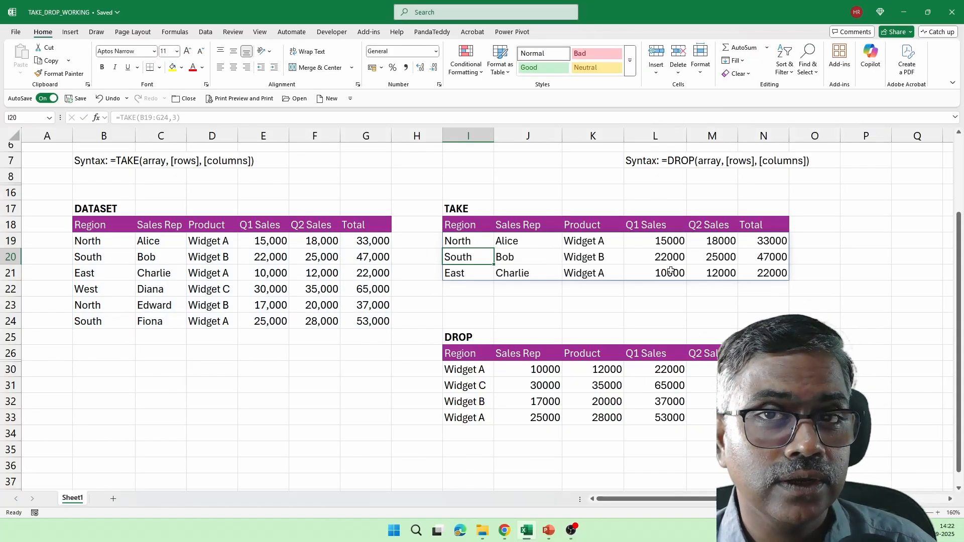
Step: Highlight the Region and Total columns of the TAKE result and show =TAKE(B19:G24,3) in I19
drag(474, 222, 519, 256)
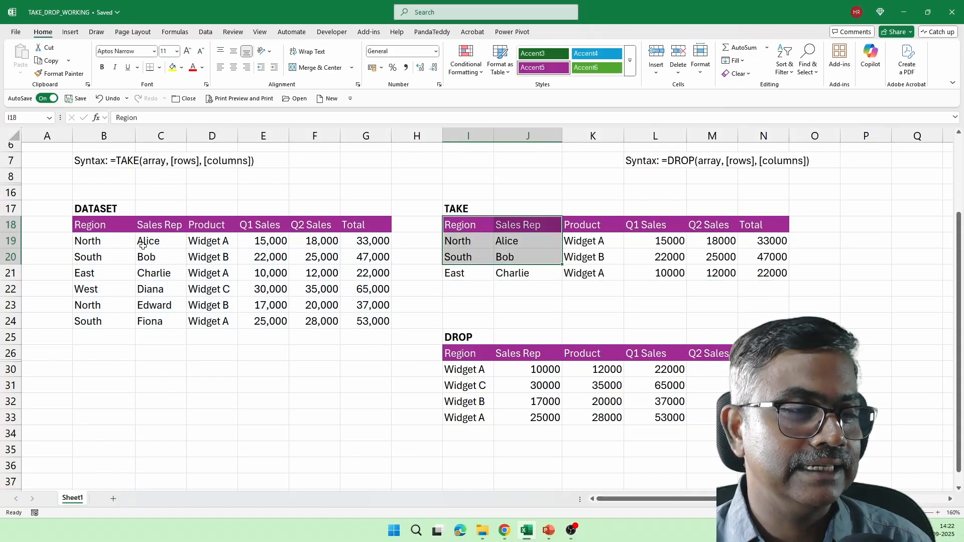
drag(116, 242, 527, 354)
click(465, 250)
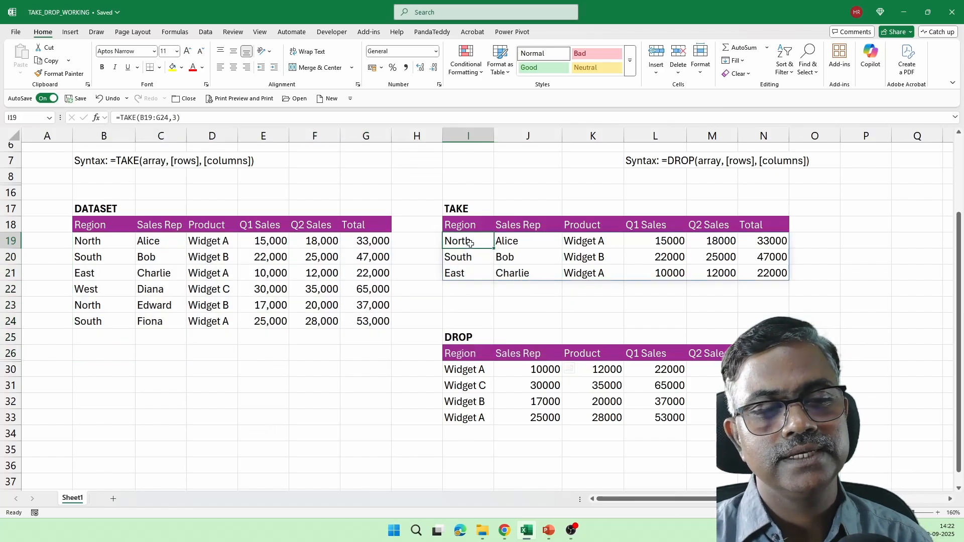
drag(475, 226, 478, 274)
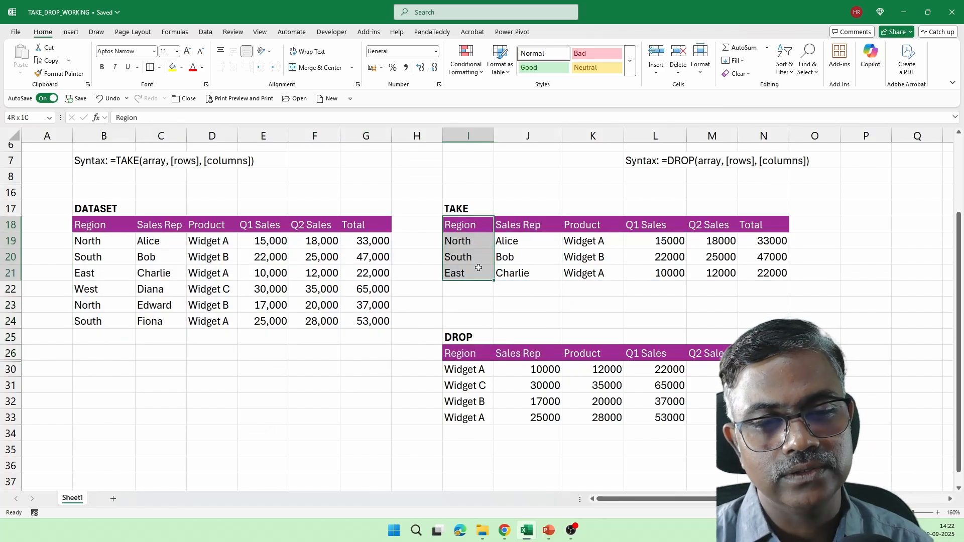
drag(765, 226, 767, 275)
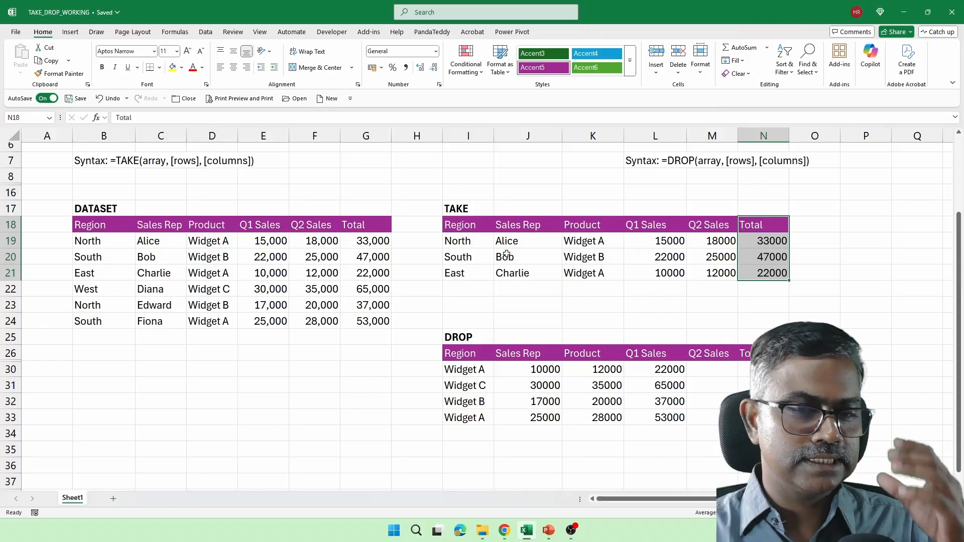
click(463, 242)
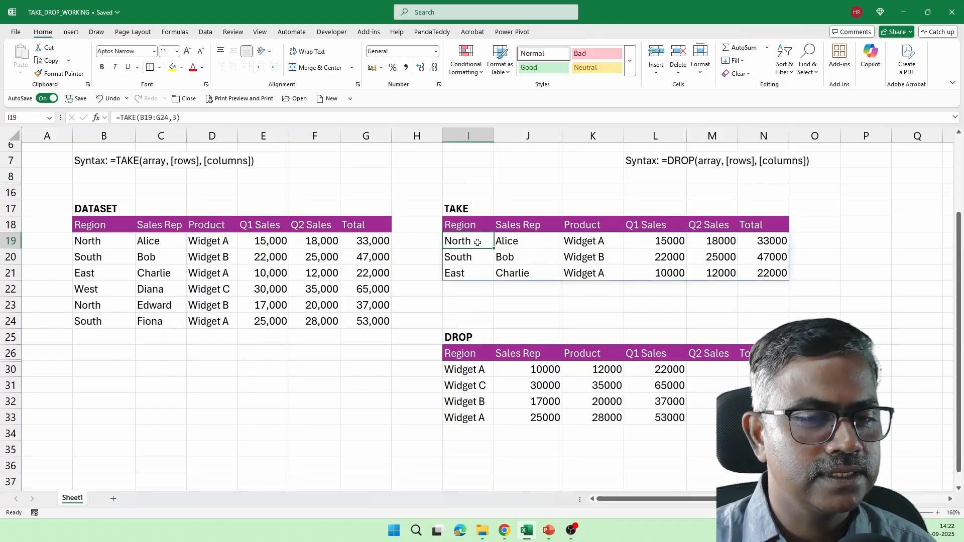
double_click(477, 242)
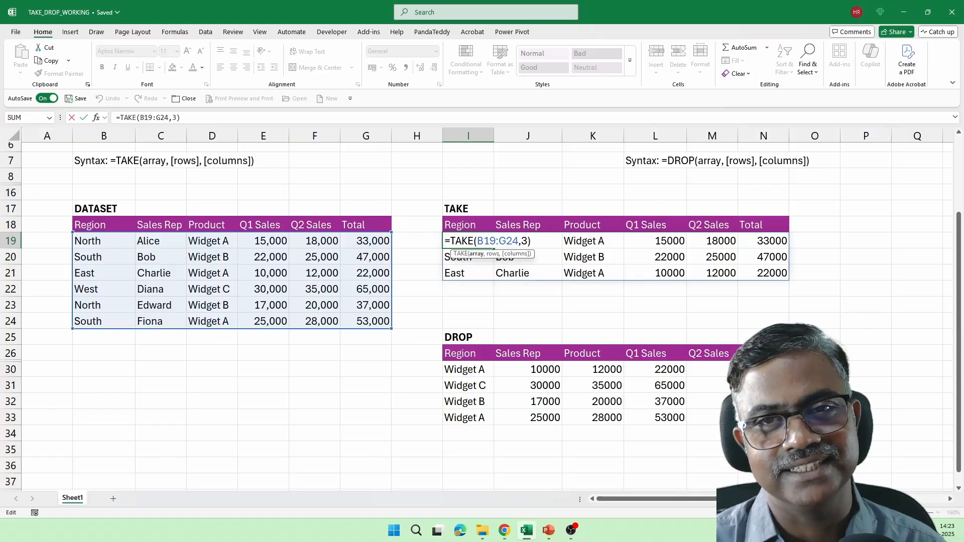
Step: Copy the Region and Total headers into I36:J36
key(Escape)
scroll(476, 342, down, 2)
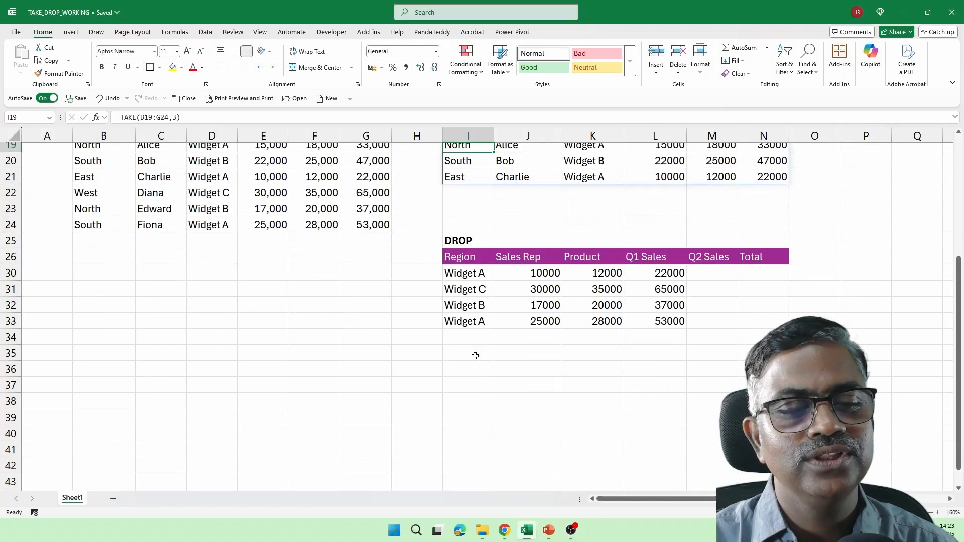
click(472, 263)
key(ctrl+c)
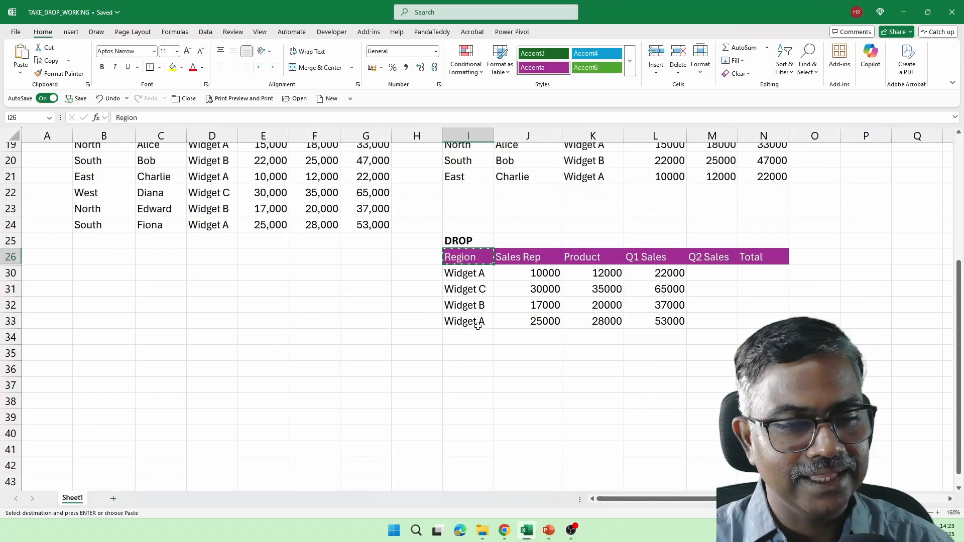
click(470, 369)
key(ctrl+v)
key(Escape)
click(741, 255)
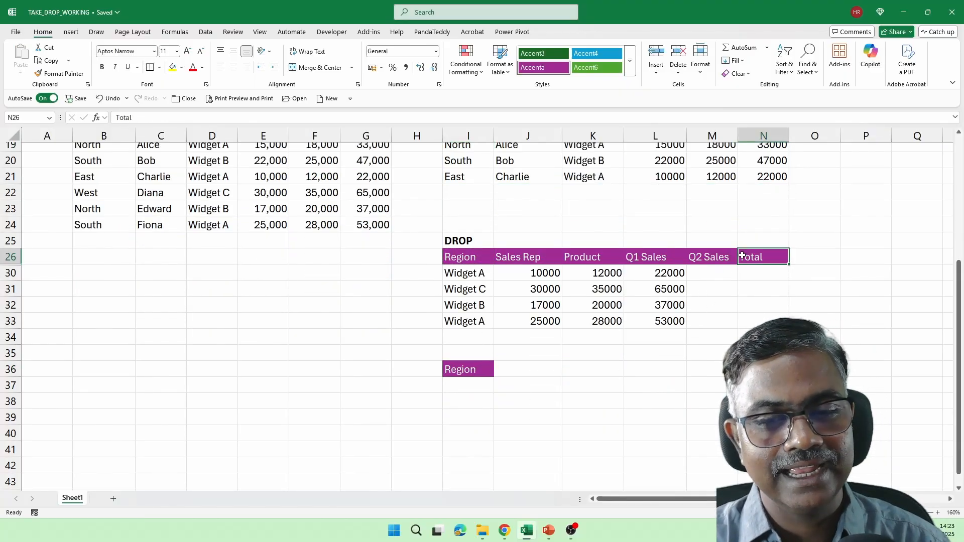
key(ctrl+c)
click(522, 359)
click(521, 368)
key(ctrl+v)
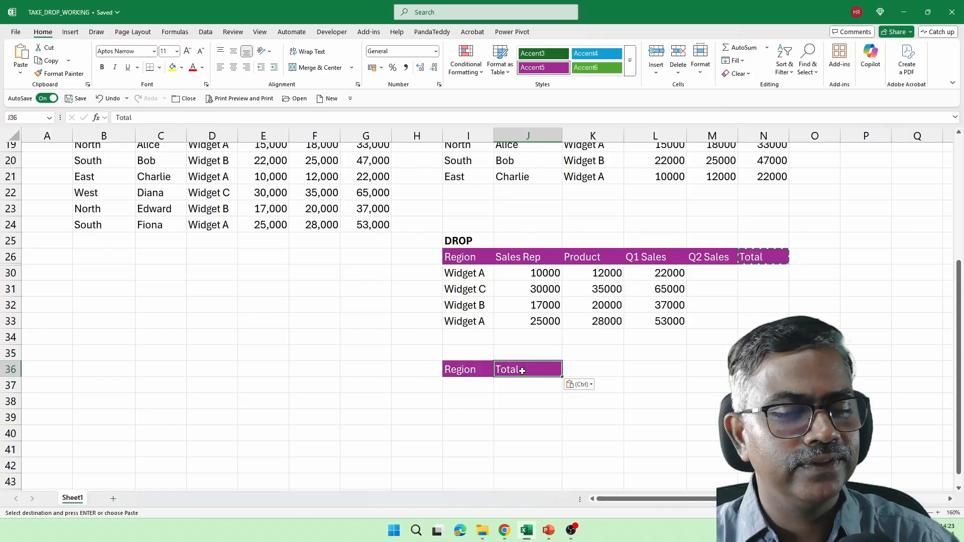
scroll(473, 369, up, 1)
key(Escape)
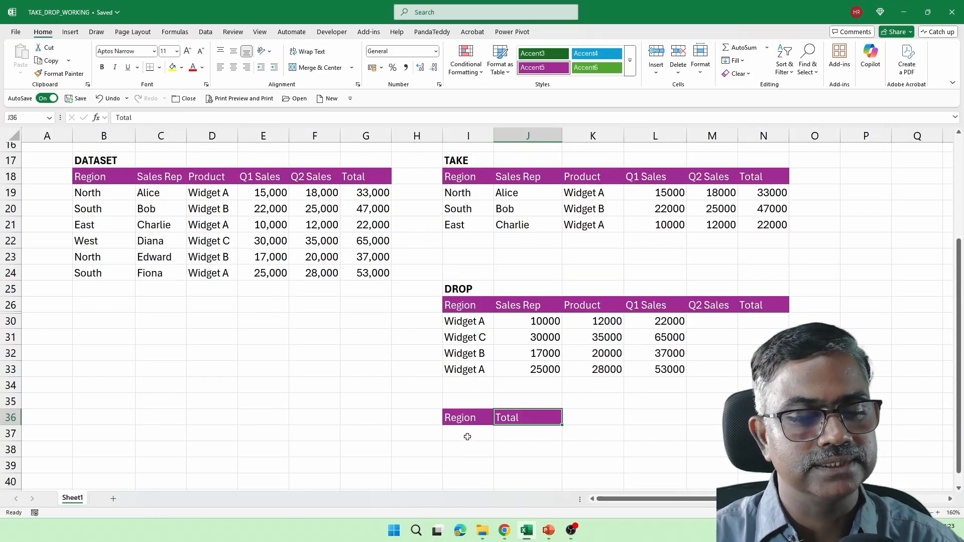
Step: Enter =TAKE(B19:G24,2) in I37 to spill the North and South rows
click(468, 433)
text(=r)
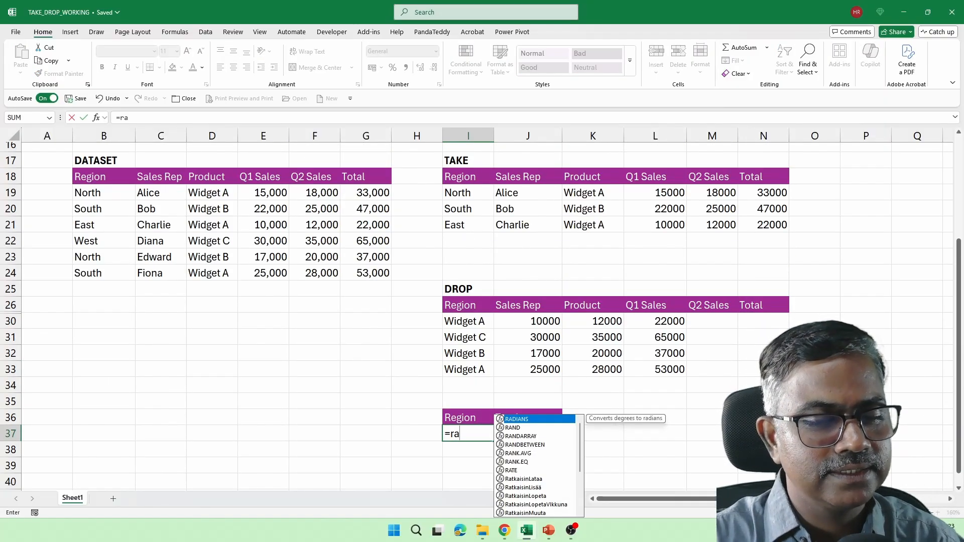
key(BackSpace)
text(ta)
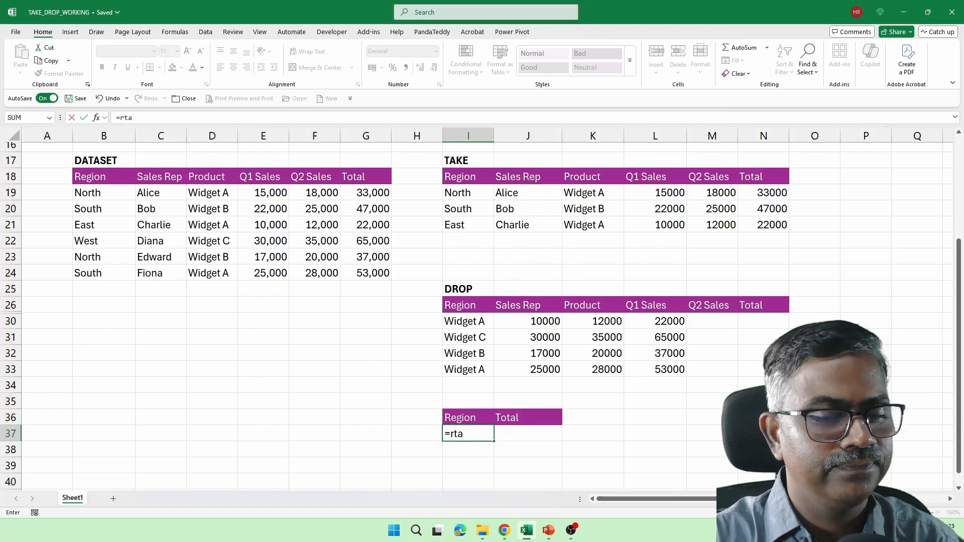
key(Tab)
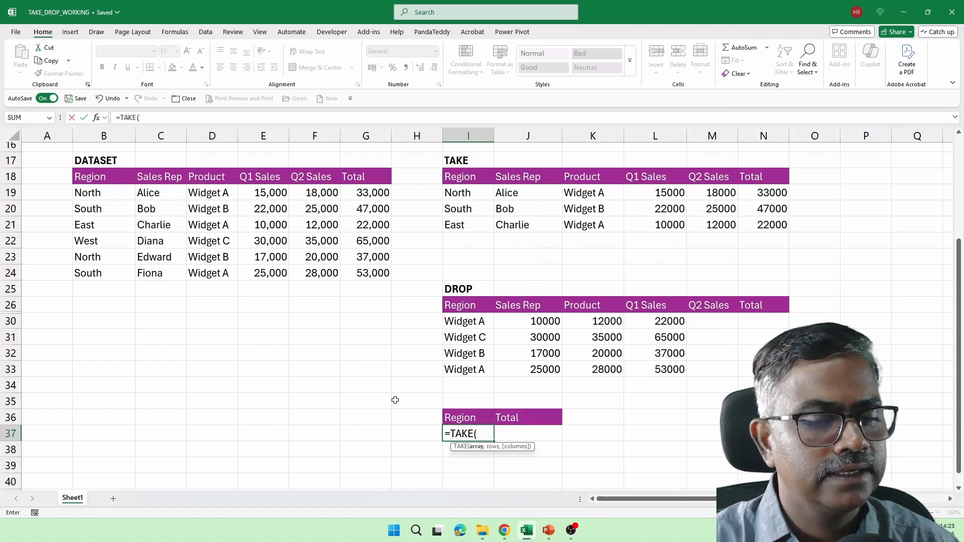
click(102, 193)
drag(102, 192, 368, 267)
text(,2)
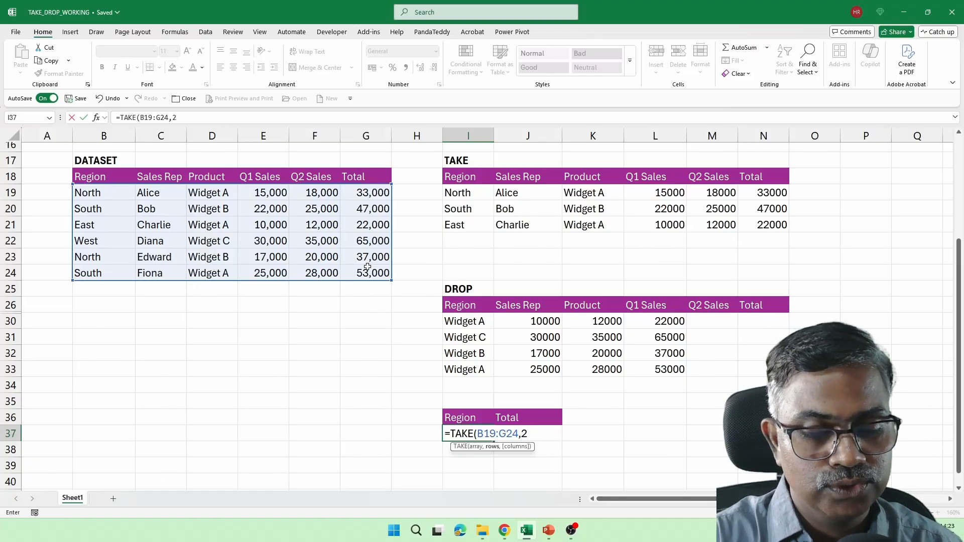
text())
key(Return)
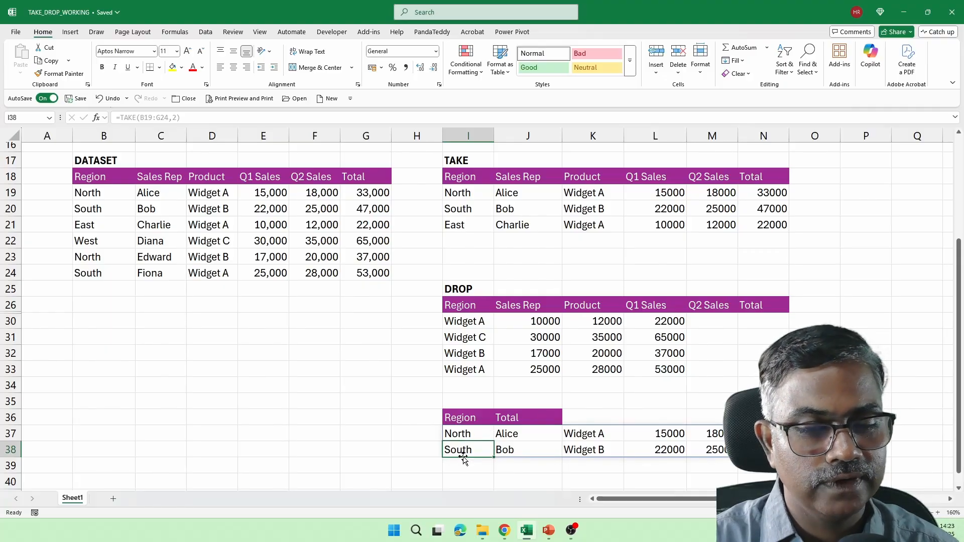
double_click(458, 433)
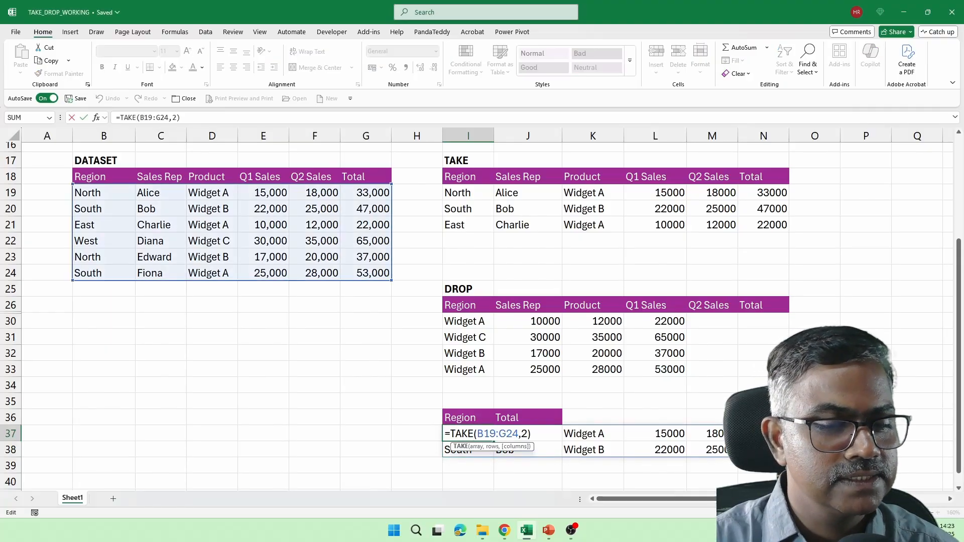
Step: Rewrite I37 as =CHOOSECOLS(TAKE(B19:G24,2),1,6), listing North 33000 and South 47000
click(450, 434)
text(choo)
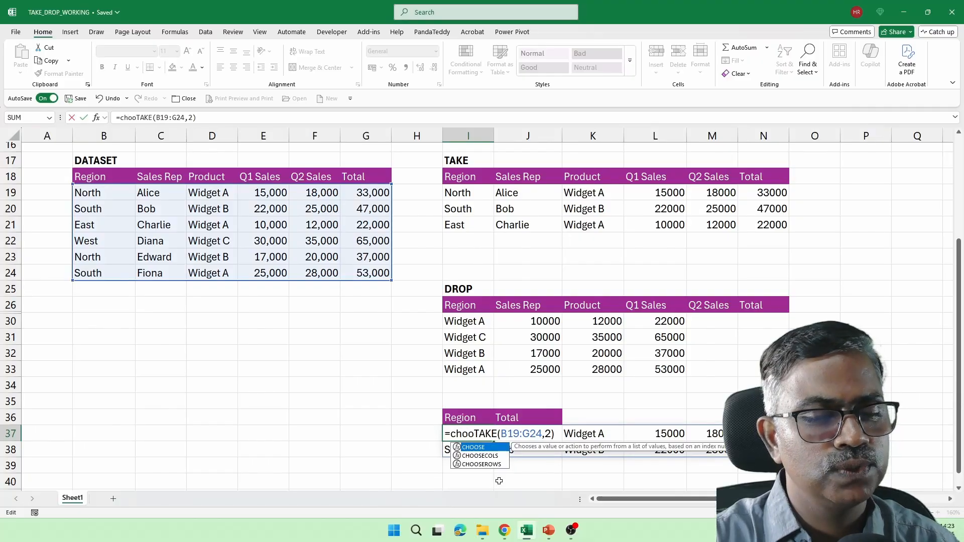
key(Tab)
key(BackSpace)
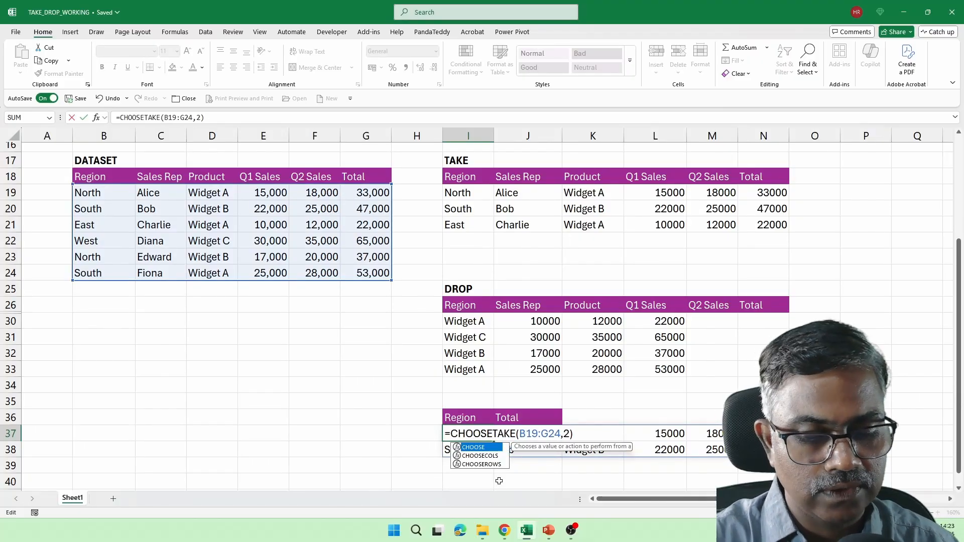
text(co)
key(Tab)
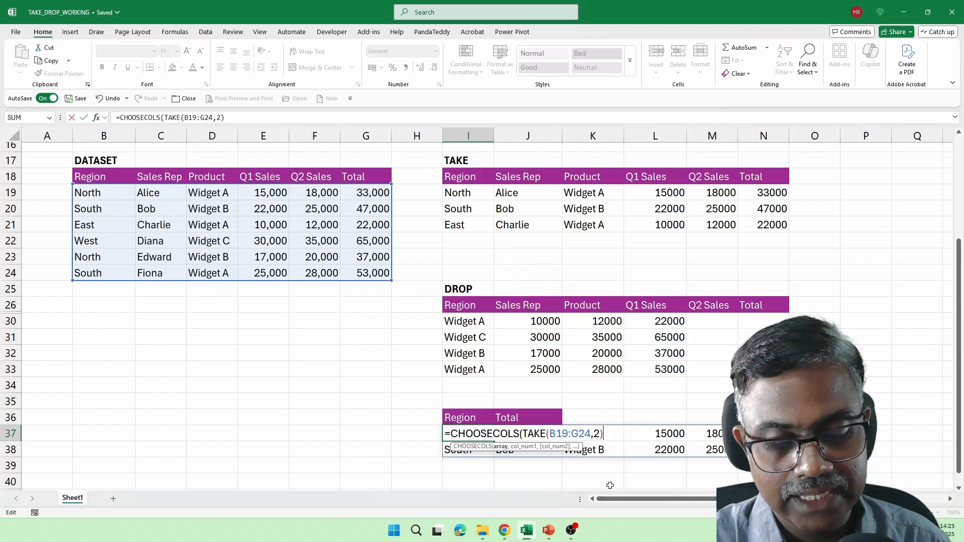
text(,)
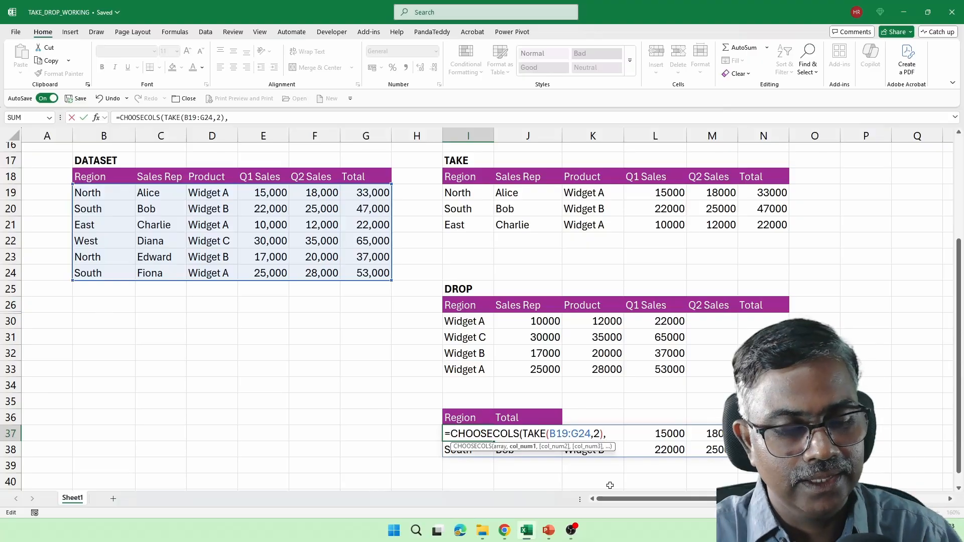
text(1,)
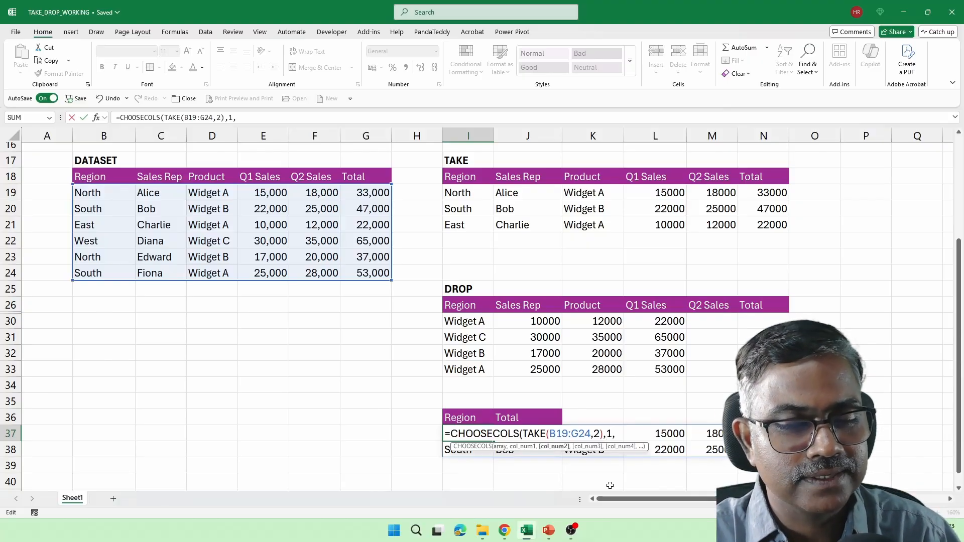
text(6))
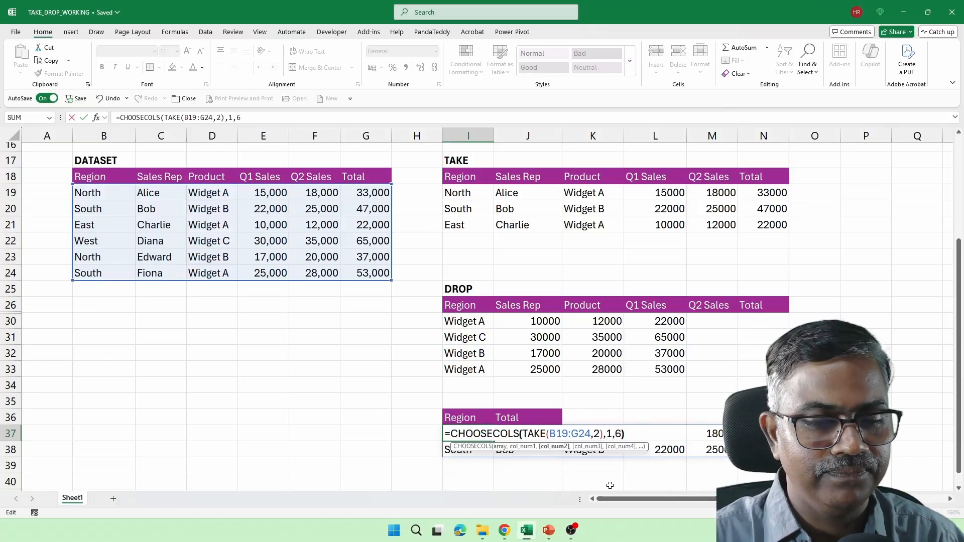
key(Return)
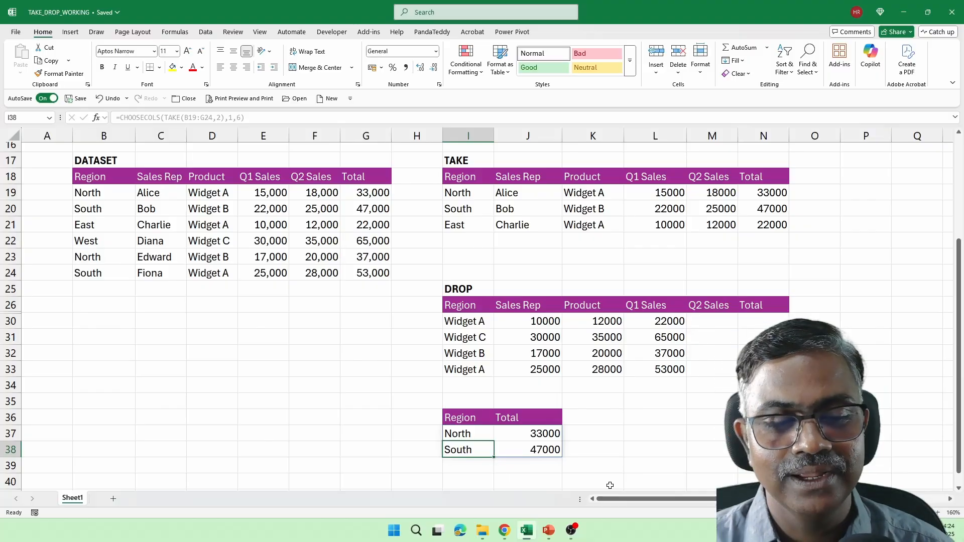
double_click(474, 434)
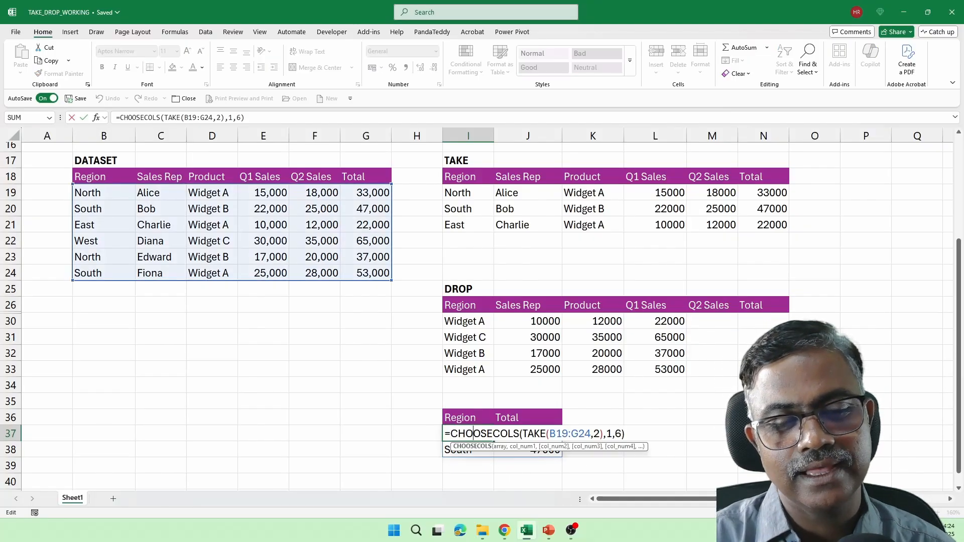